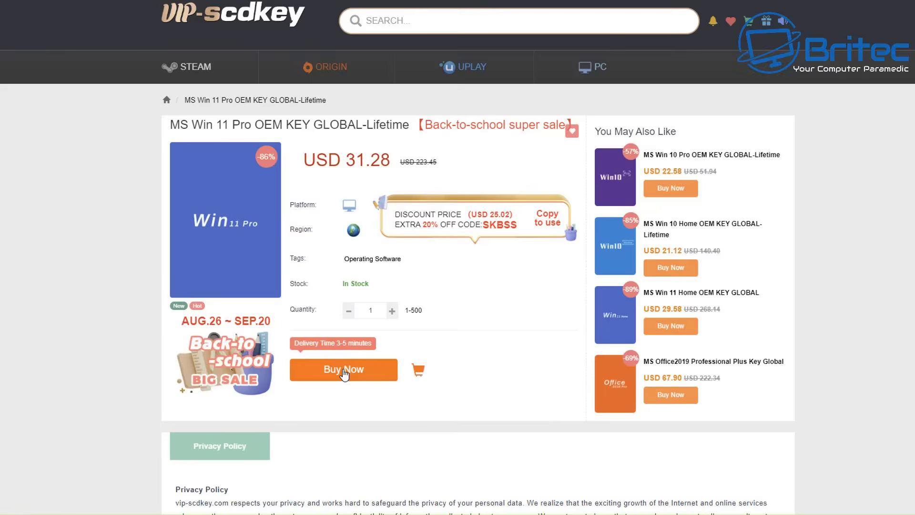
Step: Order one MS Win 11 Pro OEM KEY GLOBAL-Lifetime and apply the promotion code BR09
{"action": "left_click", "coordinate": [344, 371]}
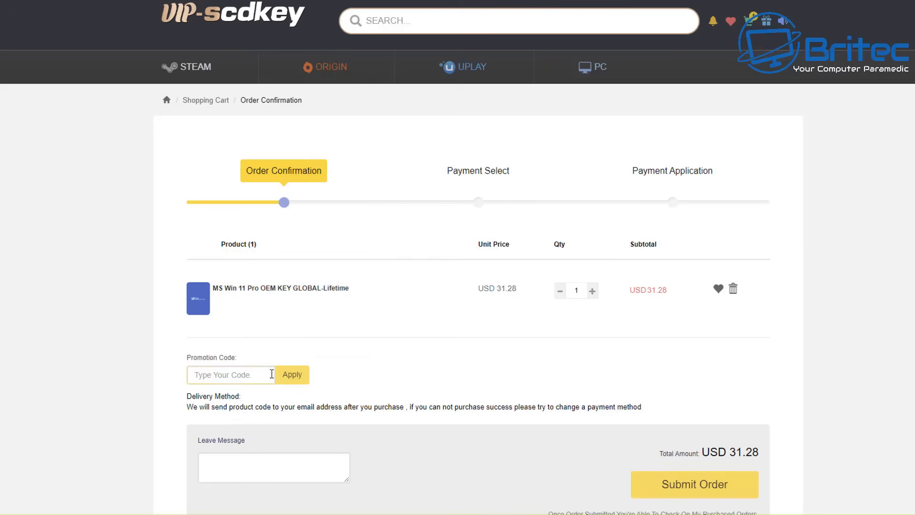
{"action": "left_click", "coordinate": [259, 374]}
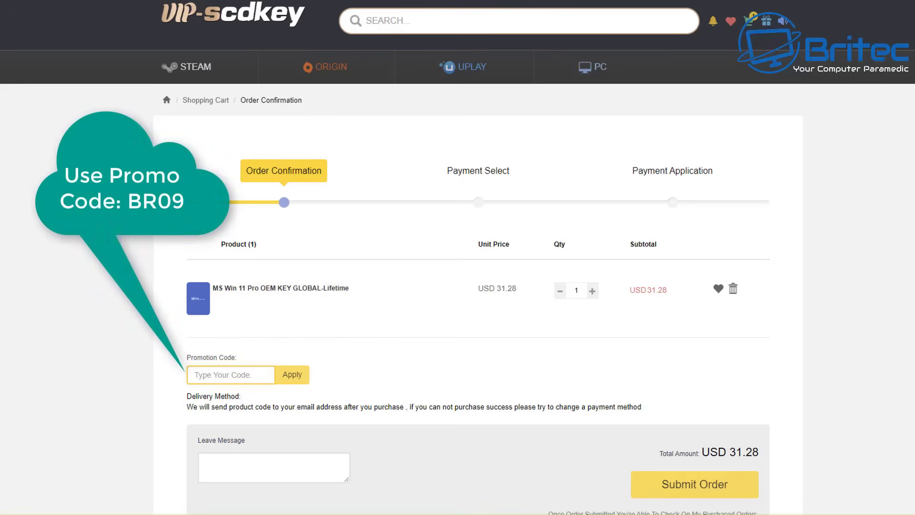
{"action": "type", "text": "BR09"}
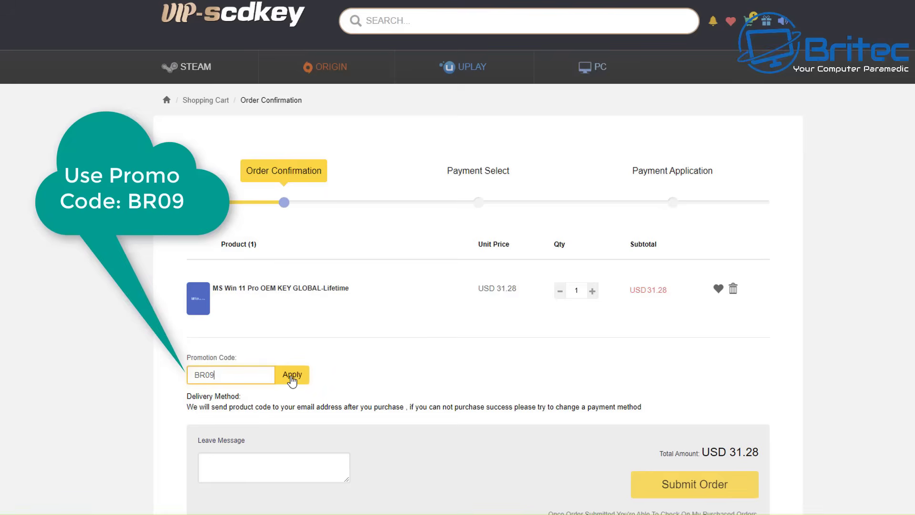
{"action": "left_click", "coordinate": [291, 379]}
{"action": "left_click", "coordinate": [290, 377]}
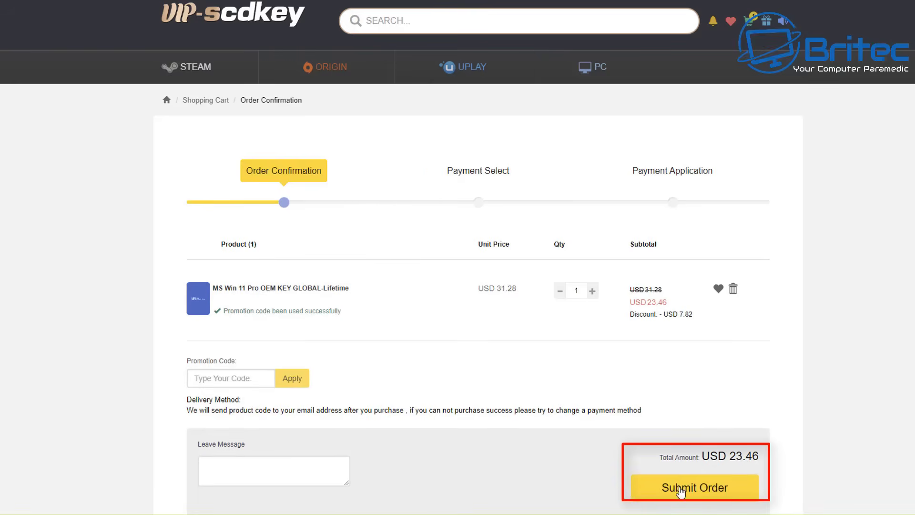
Step: Submit the order and proceed to pay for it with PayPal
{"action": "left_click", "coordinate": [680, 491]}
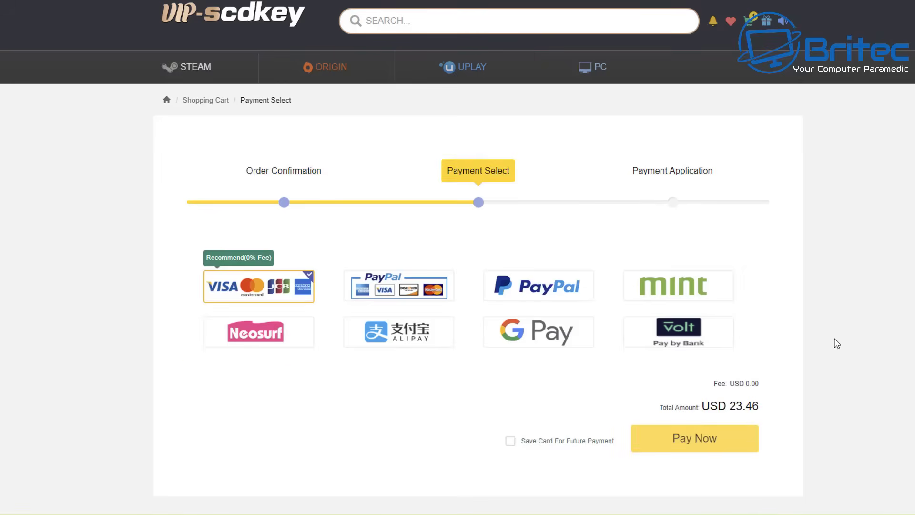
{"action": "left_click", "coordinate": [523, 291]}
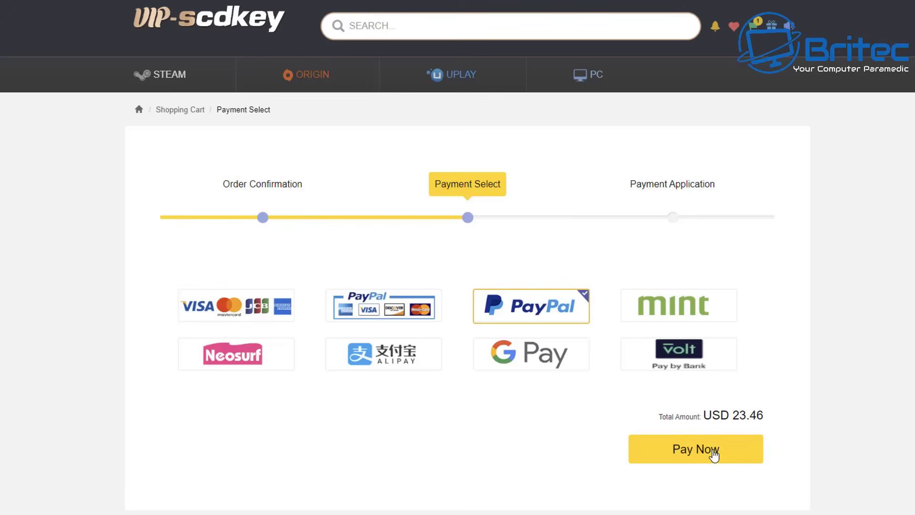
{"action": "left_click", "coordinate": [714, 455]}
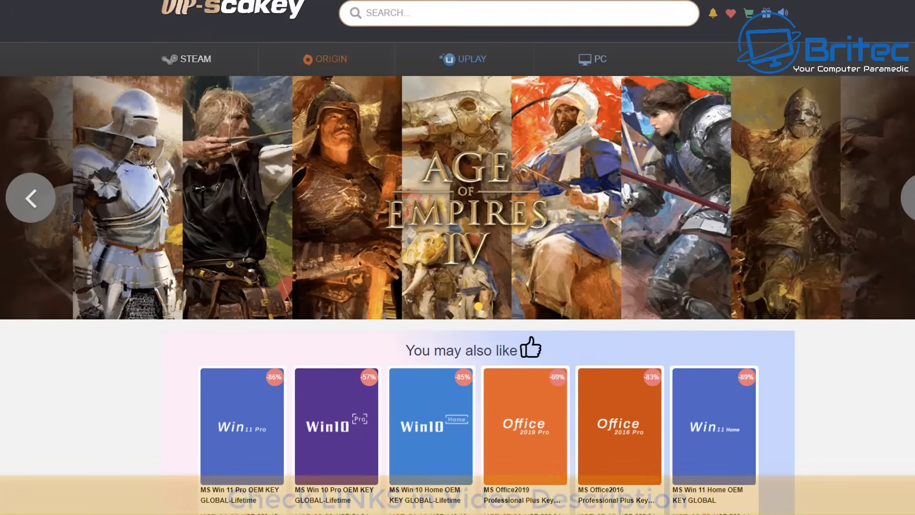
{"action": "scroll", "coordinate": [458, 257], "scroll_direction": "down", "scroll_amount": 3}
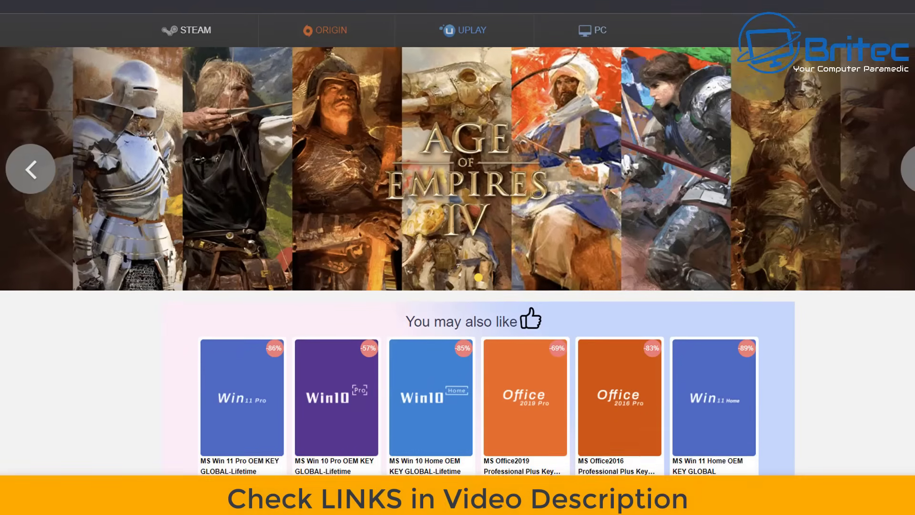
{"action": "scroll", "coordinate": [458, 258], "scroll_direction": "down", "scroll_amount": 2}
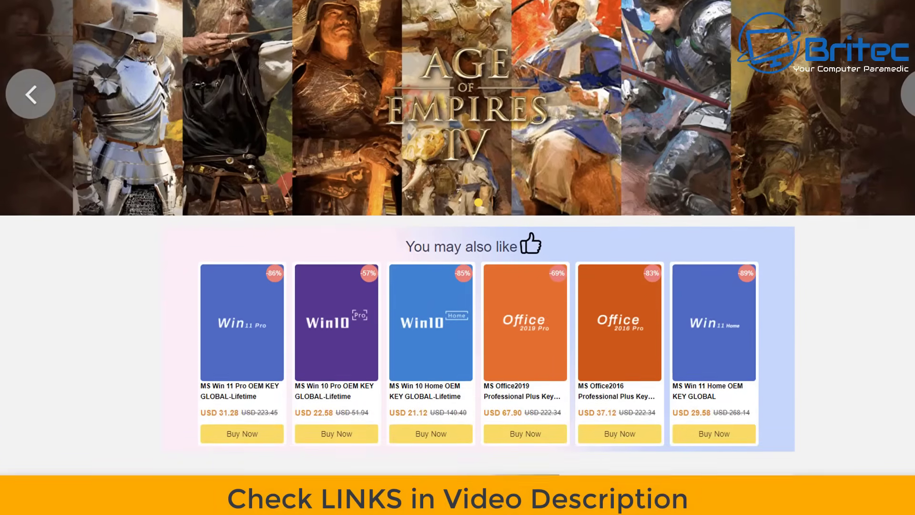
{"action": "scroll", "coordinate": [457, 257], "scroll_direction": "down", "scroll_amount": 2}
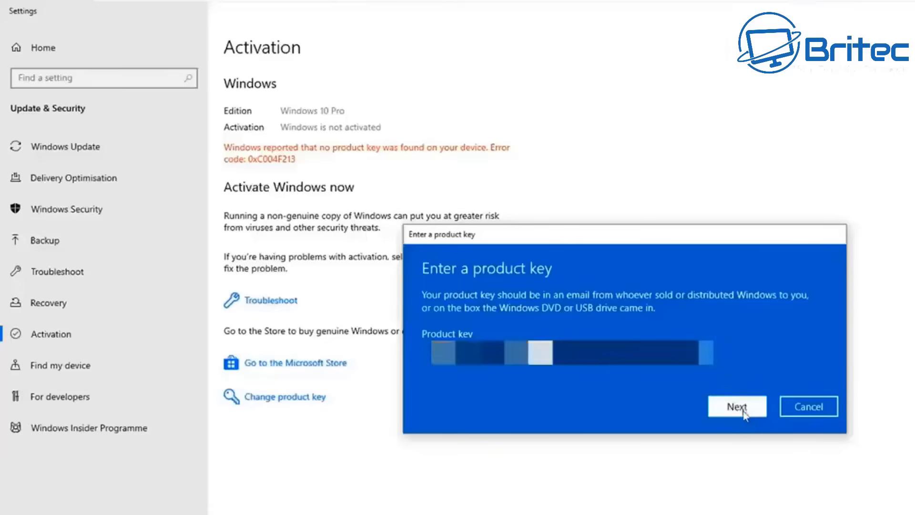
Step: Submit the entered product key and activate Windows in the Settings app
{"action": "left_click", "coordinate": [741, 462]}
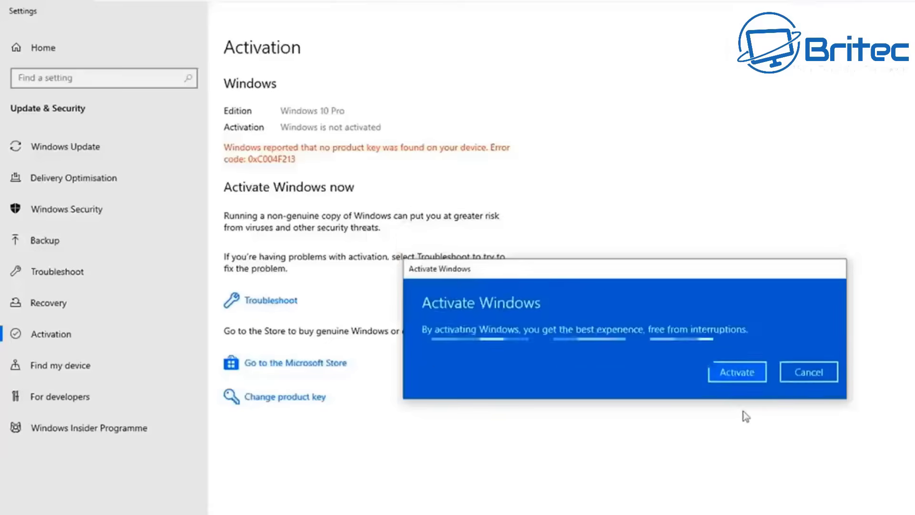
{"action": "left_click", "coordinate": [740, 378]}
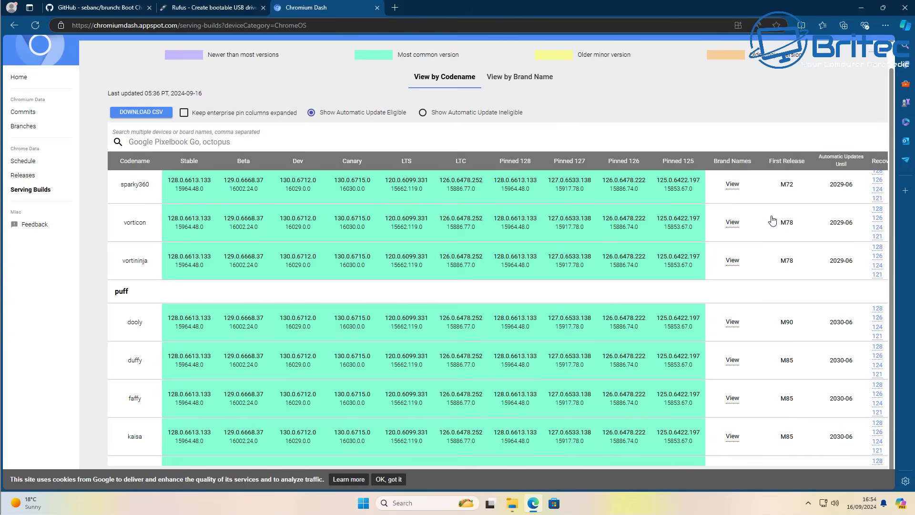
Step: Find the shyvana codename under rammus in the Chromium Dash serving builds and check its brand names
{"action": "scroll", "coordinate": [766, 210], "scroll_direction": "down", "scroll_amount": 6}
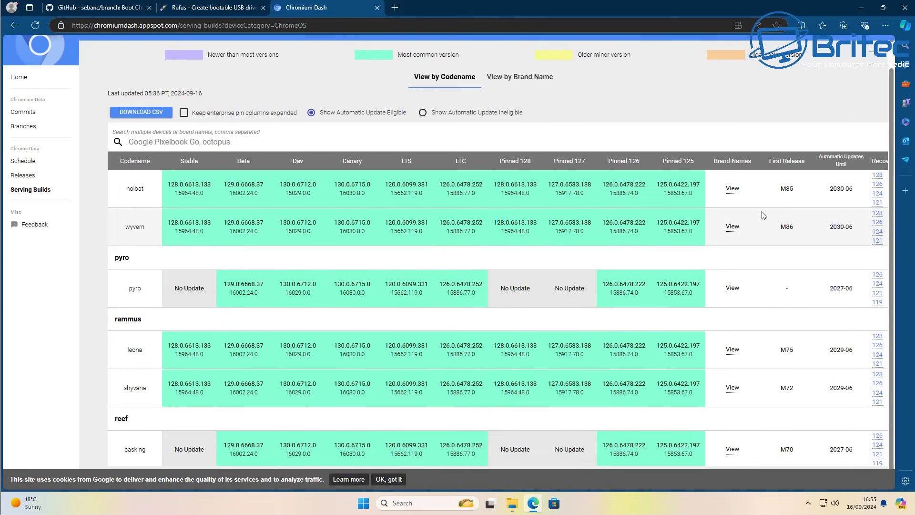
{"action": "scroll", "coordinate": [764, 215], "scroll_direction": "down", "scroll_amount": 2}
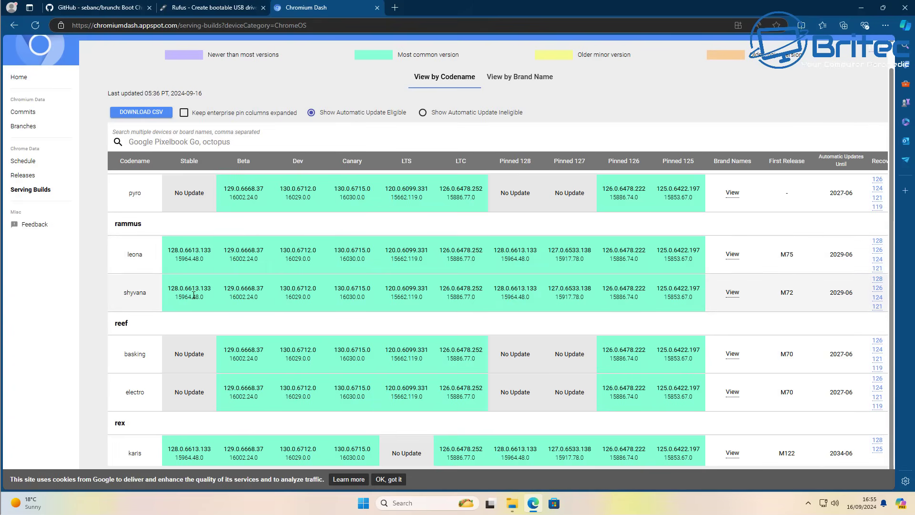
{"action": "left_click_drag", "start_coordinate": [193, 296], "coordinate": [735, 299]}
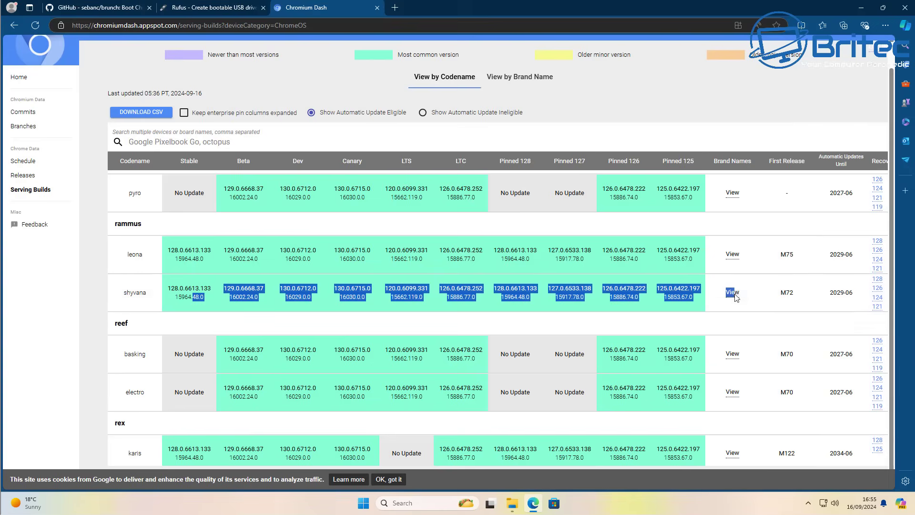
{"action": "left_click", "coordinate": [735, 296]}
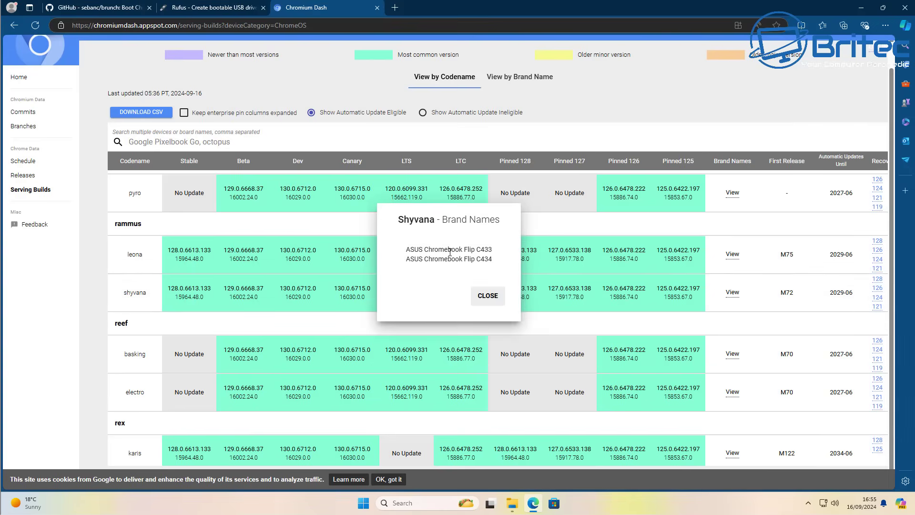
{"action": "left_click", "coordinate": [495, 300]}
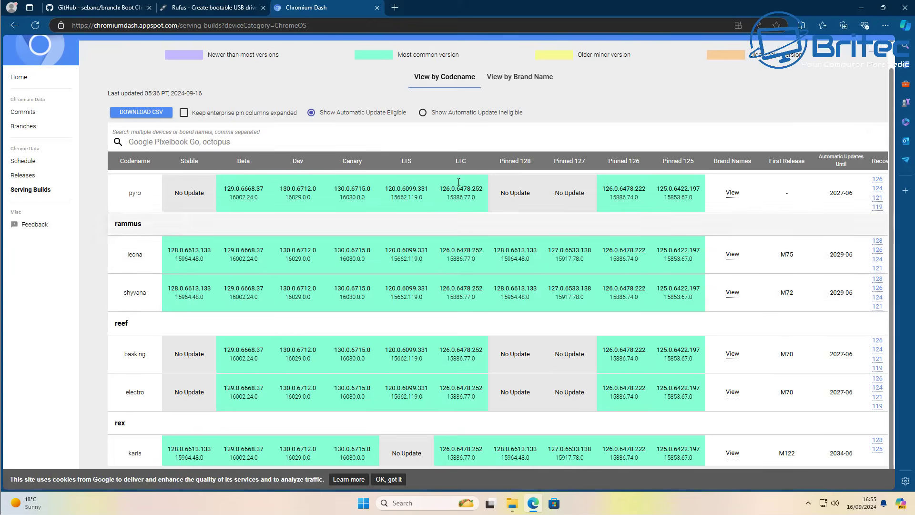
Step: Examine the serving builds listed by brand name, going through the Acer Chromebook models
{"action": "left_click", "coordinate": [522, 81]}
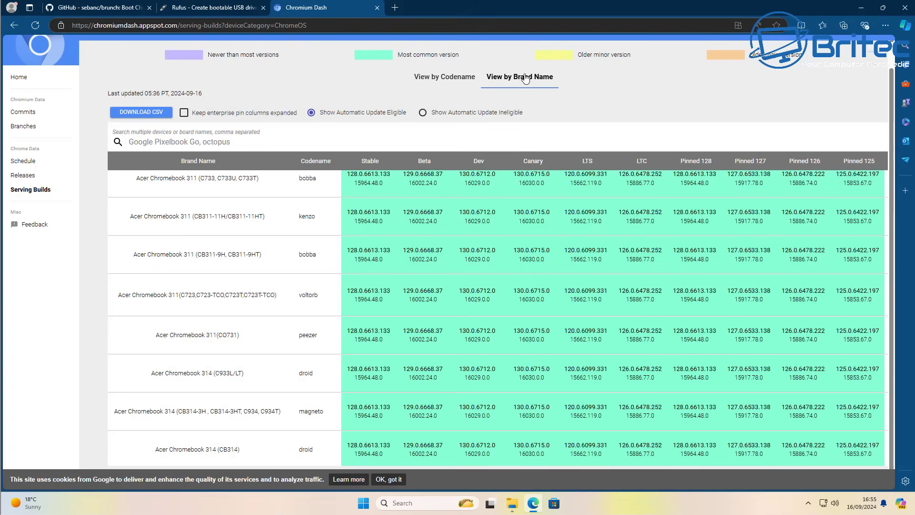
{"action": "scroll", "coordinate": [448, 265], "scroll_direction": "down", "scroll_amount": 5}
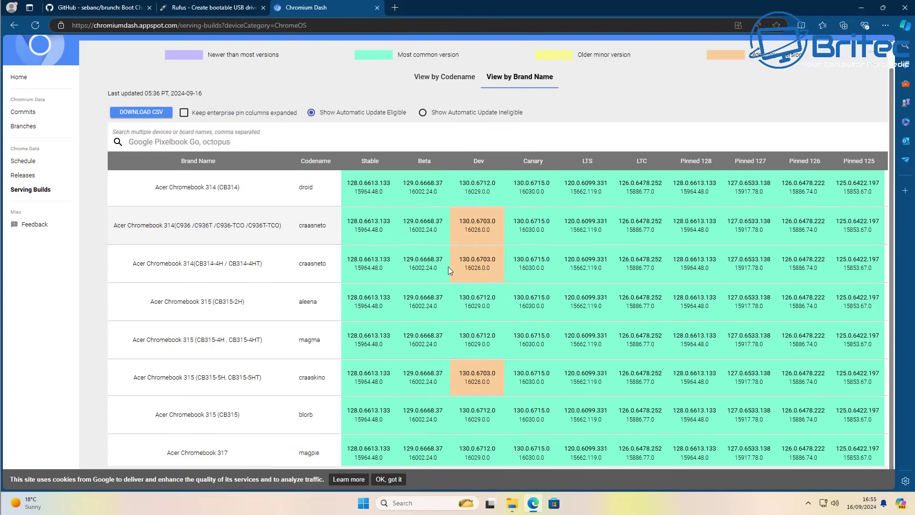
{"action": "scroll", "coordinate": [448, 269], "scroll_direction": "down", "scroll_amount": 10}
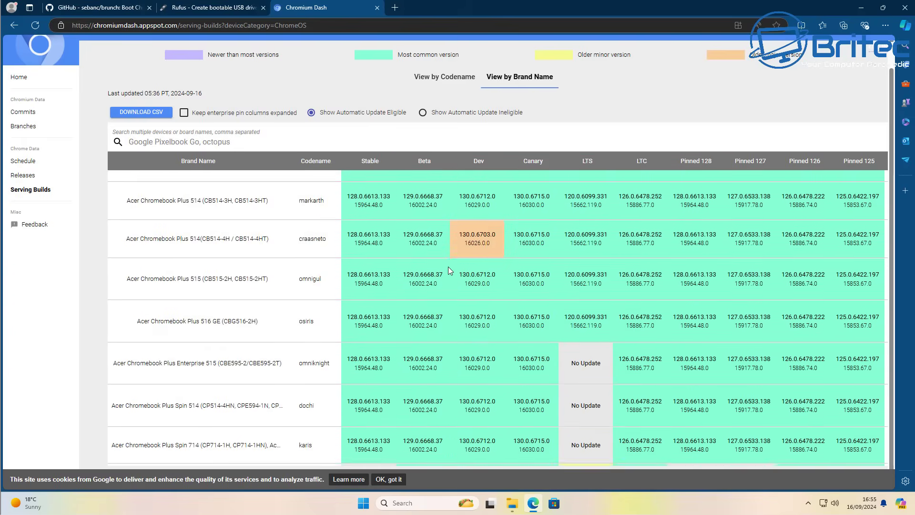
{"action": "scroll", "coordinate": [448, 267], "scroll_direction": "down", "scroll_amount": 2}
Step: Return to the codename view and download the version 128 recovery image for shyvana
{"action": "left_click", "coordinate": [445, 78]}
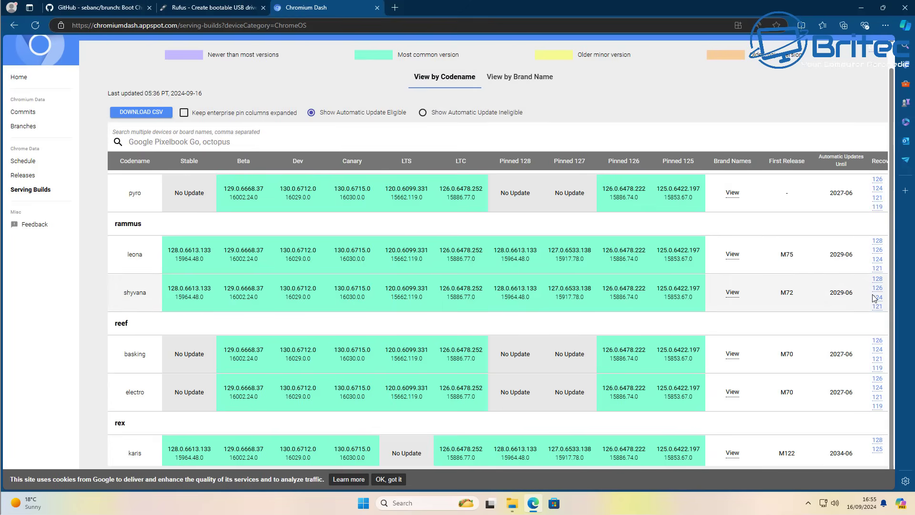
{"action": "left_click", "coordinate": [878, 281]}
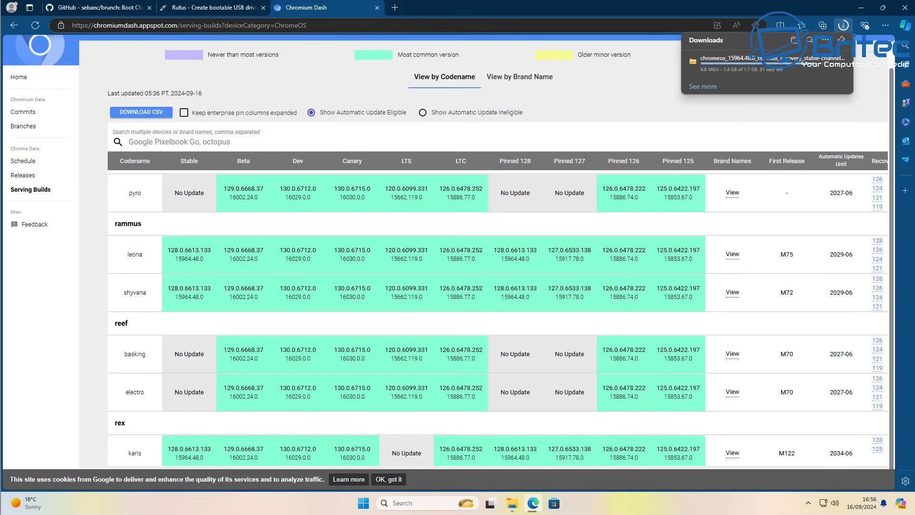
Step: Copy the codename shyvana from the serving builds table and search for it on the cros.tech site
{"action": "double_click", "coordinate": [135, 293]}
{"action": "key", "text": "ctrl+c"}
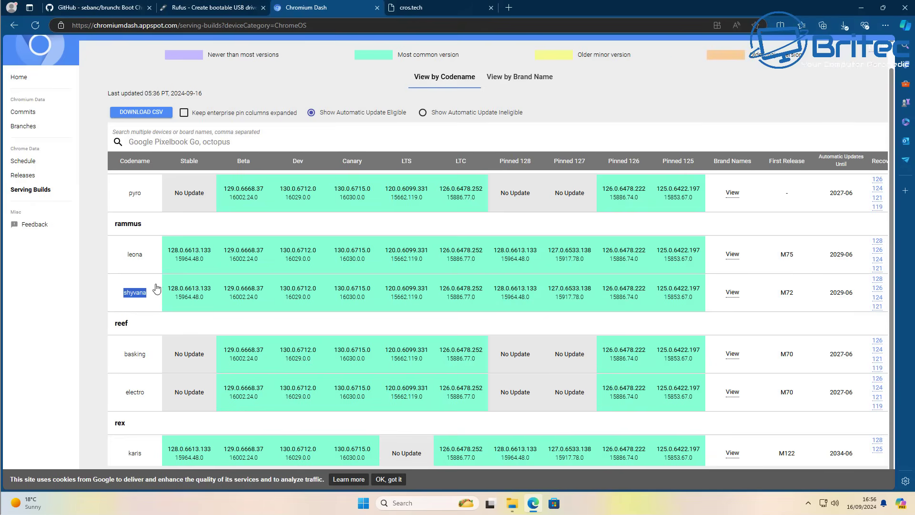
{"action": "left_click", "coordinate": [424, 9]}
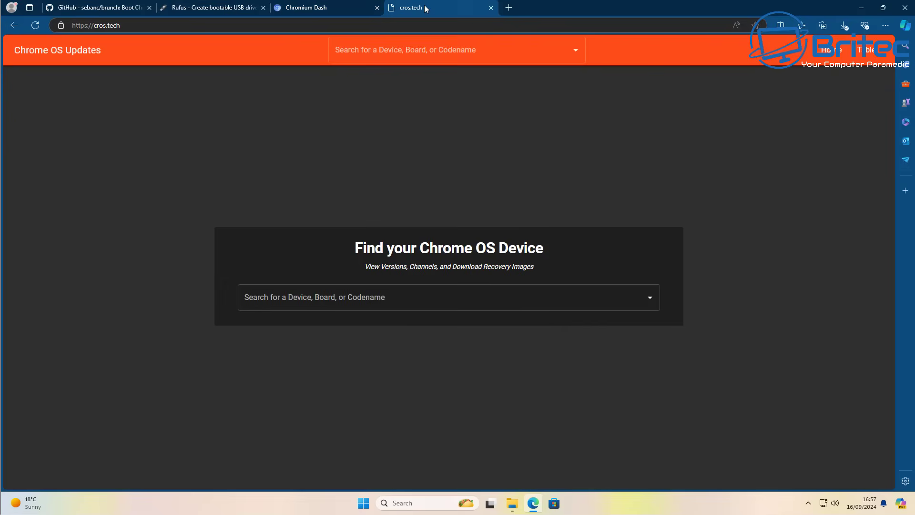
{"action": "right_click", "coordinate": [297, 298]}
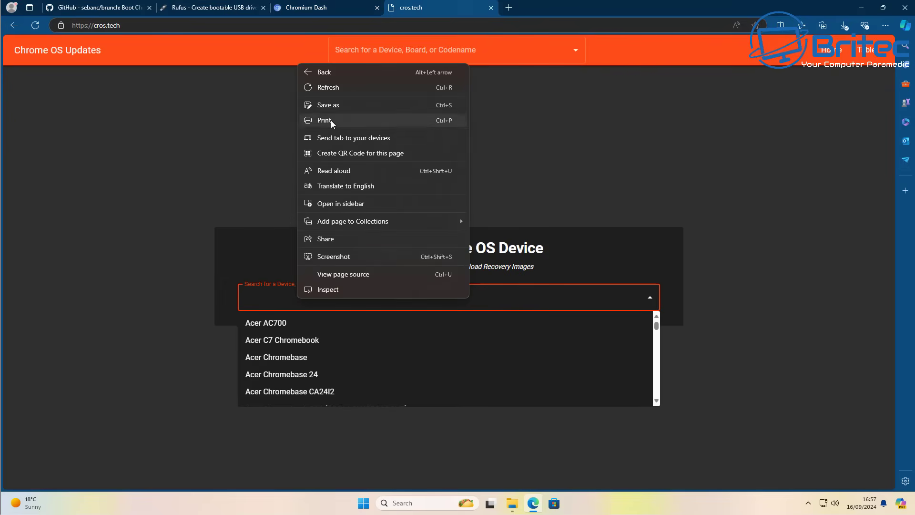
{"action": "left_click", "coordinate": [268, 296]}
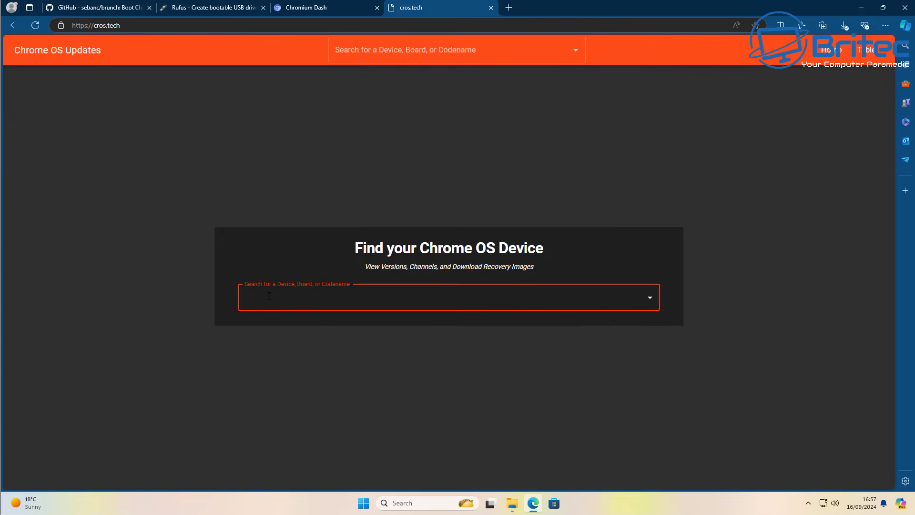
{"action": "key", "text": "ctrl+v"}
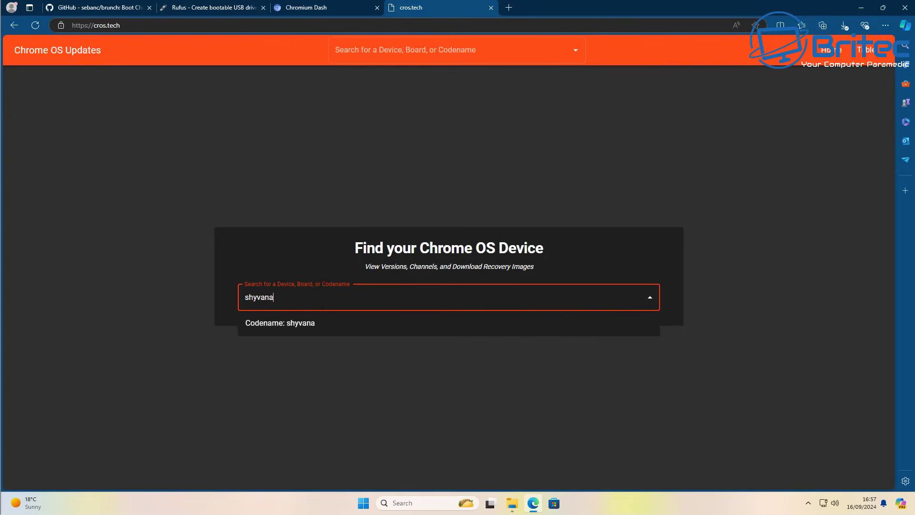
Step: Open the shyvana device page and download its version 128 recovery image
{"action": "left_click", "coordinate": [297, 323]}
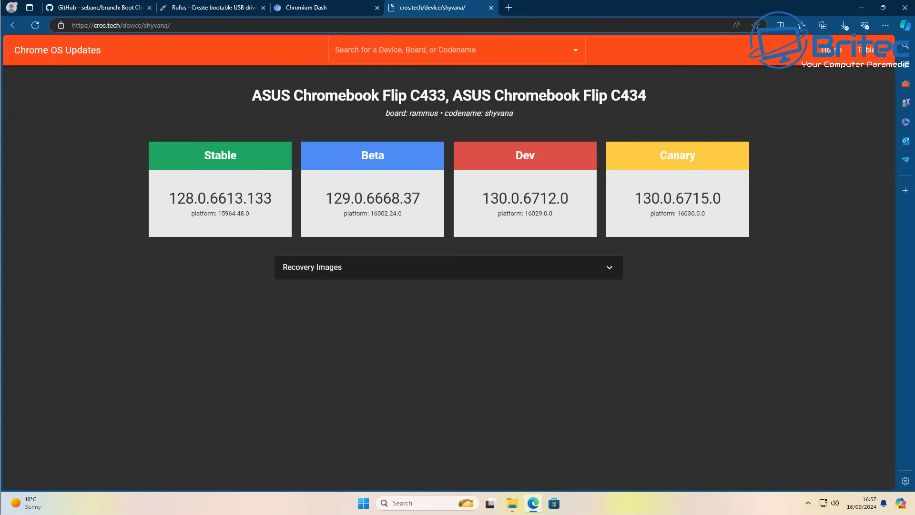
{"action": "left_click", "coordinate": [613, 270]}
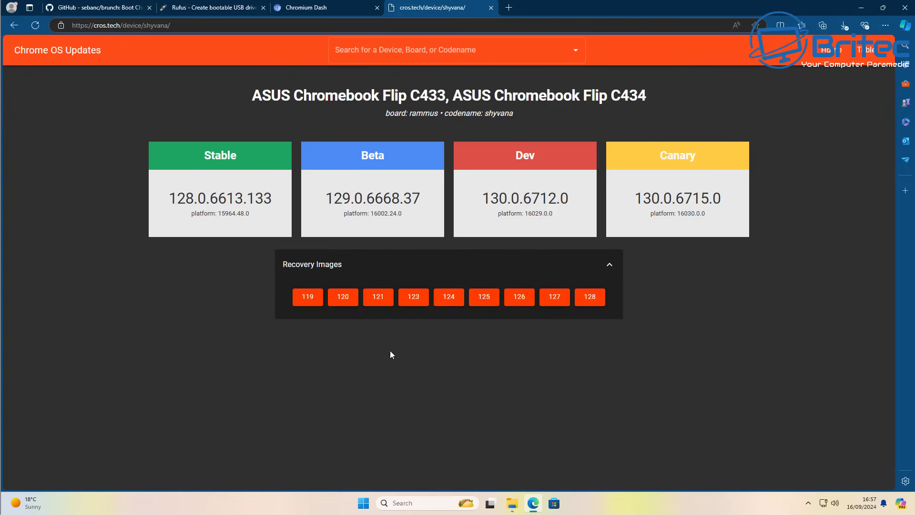
{"action": "left_click", "coordinate": [591, 303]}
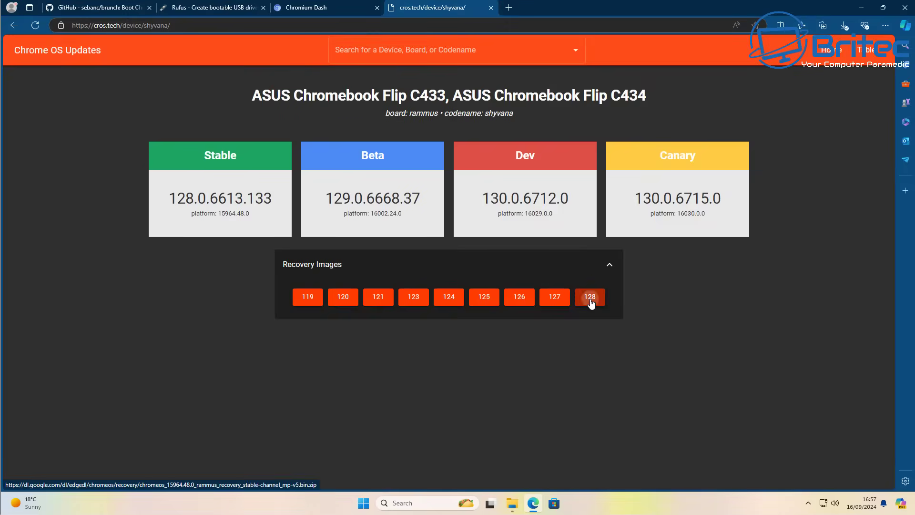
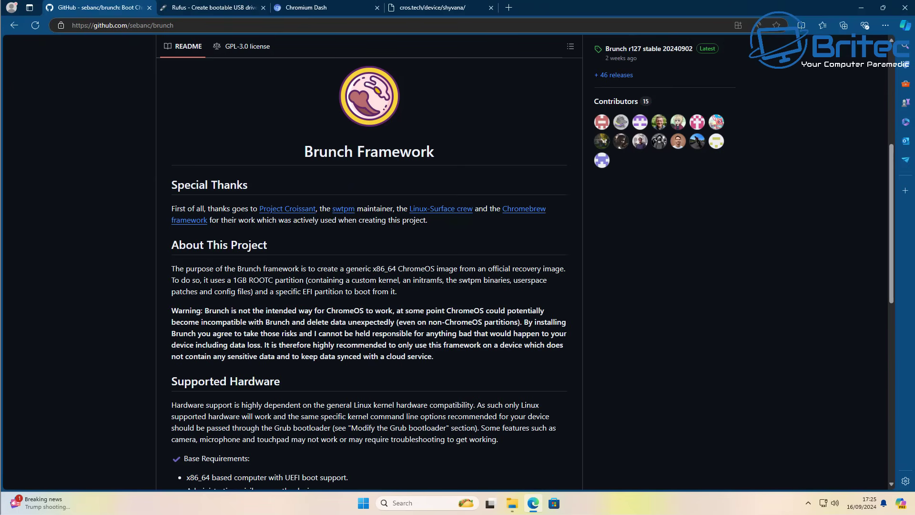
Step: Read the warning paragraph under About This Project in the Brunch README on GitHub
{"action": "middle_click", "coordinate": [678, 304]}
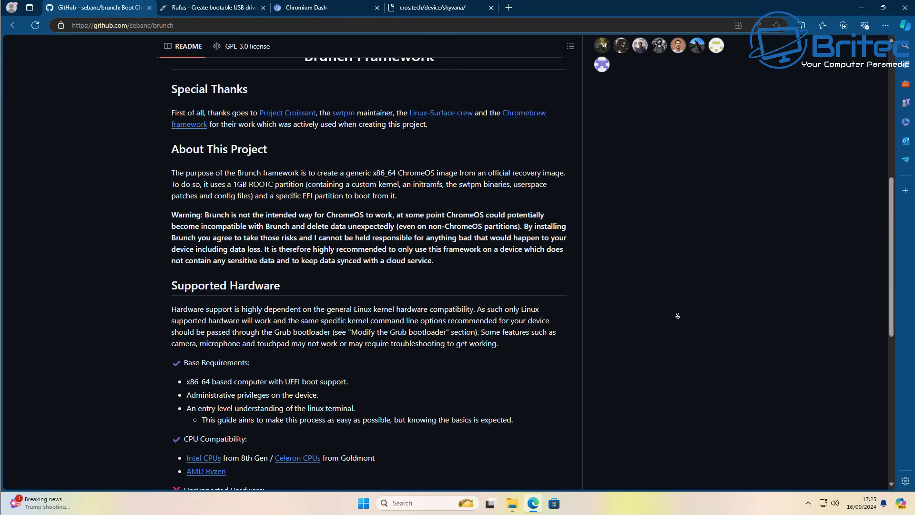
{"action": "left_click", "coordinate": [677, 315]}
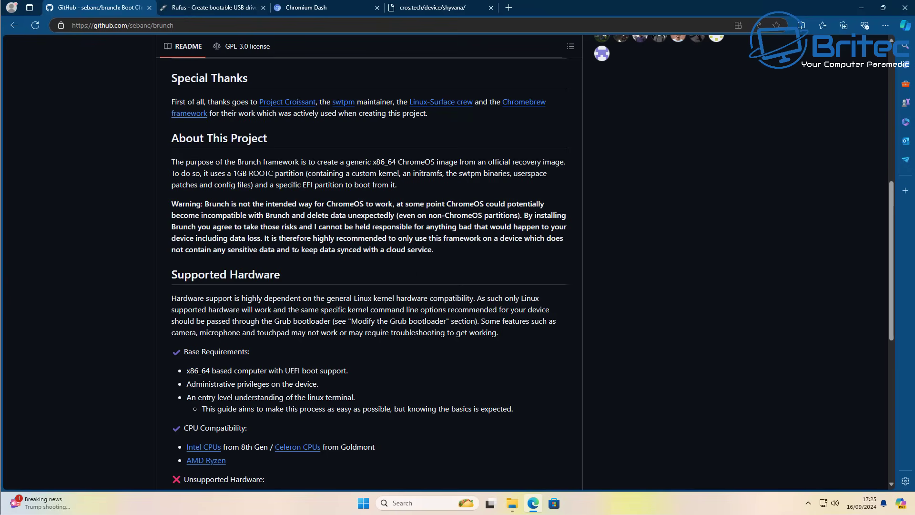
{"action": "left_click_drag", "start_coordinate": [433, 249], "coordinate": [171, 204]}
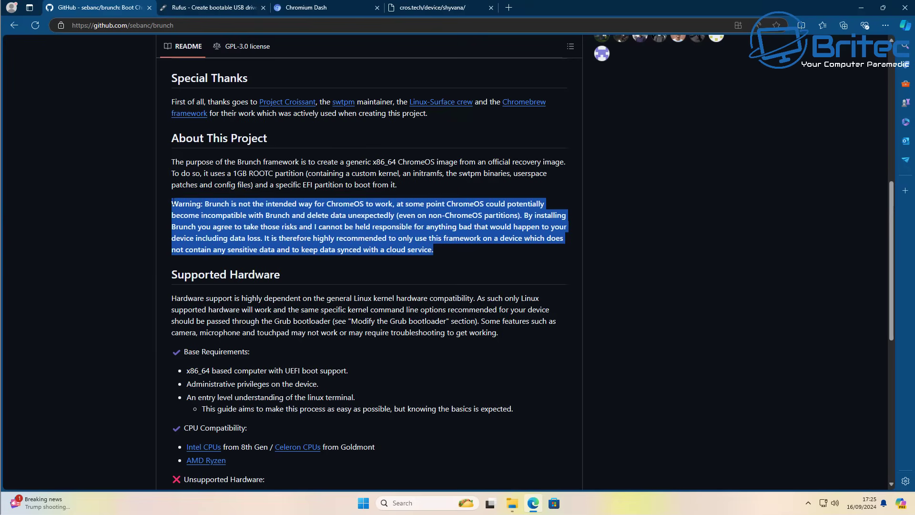
{"action": "left_click", "coordinate": [443, 238]}
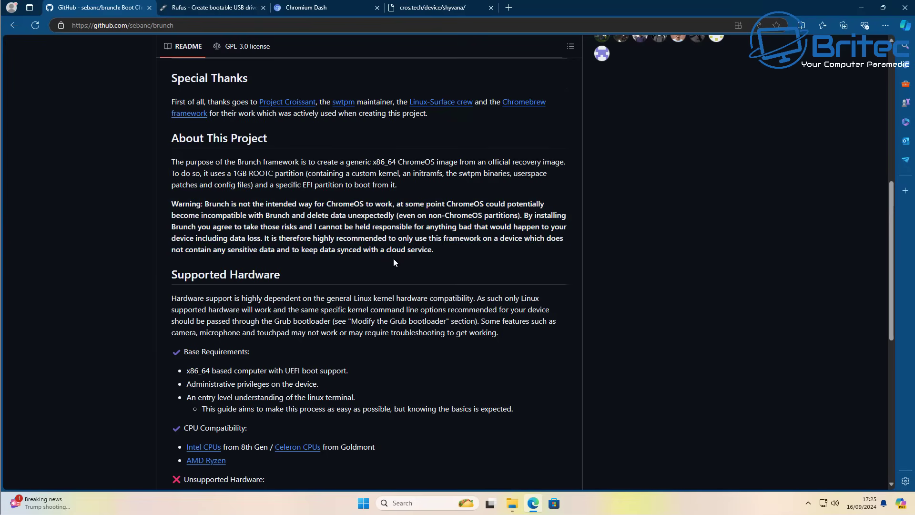
Step: Check the supported hardware and CPU compatibility in the Brunch README, and open the Install with Windows guide
{"action": "middle_click", "coordinate": [685, 217]}
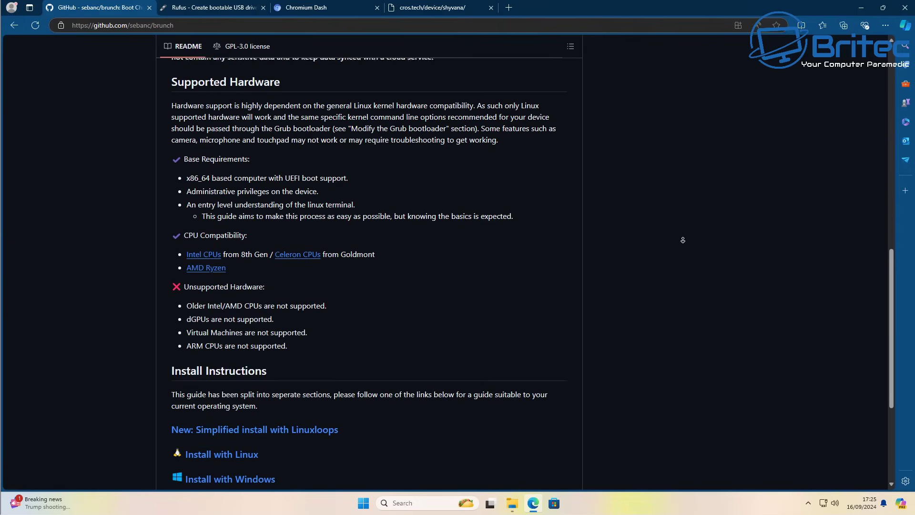
{"action": "left_click", "coordinate": [453, 231]}
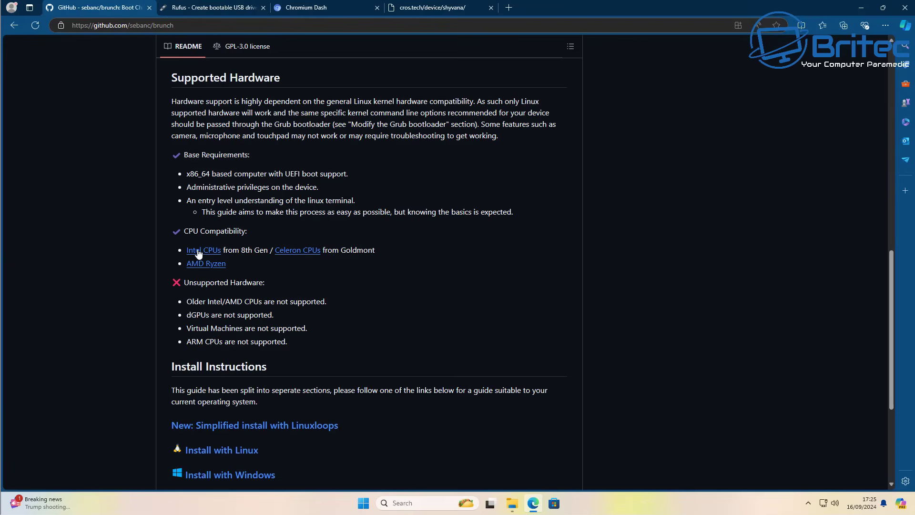
{"action": "middle_click", "coordinate": [653, 227]}
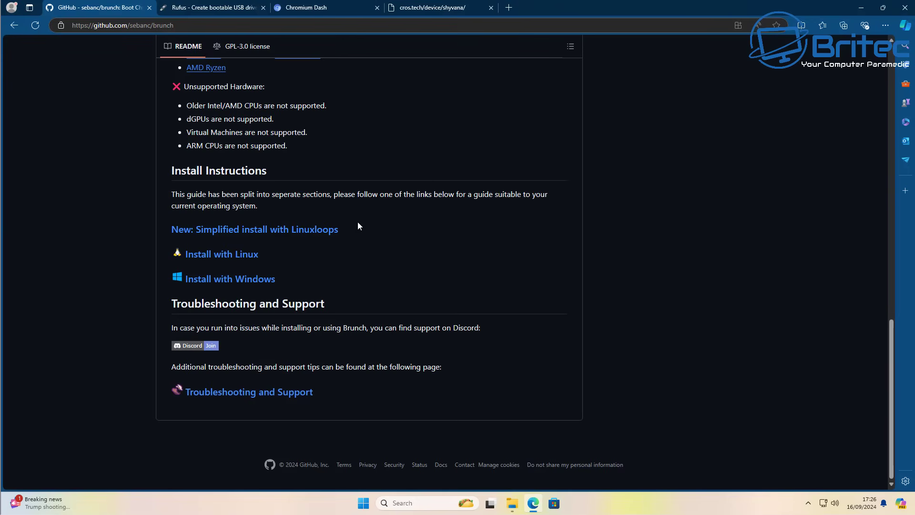
{"action": "left_click", "coordinate": [221, 281]}
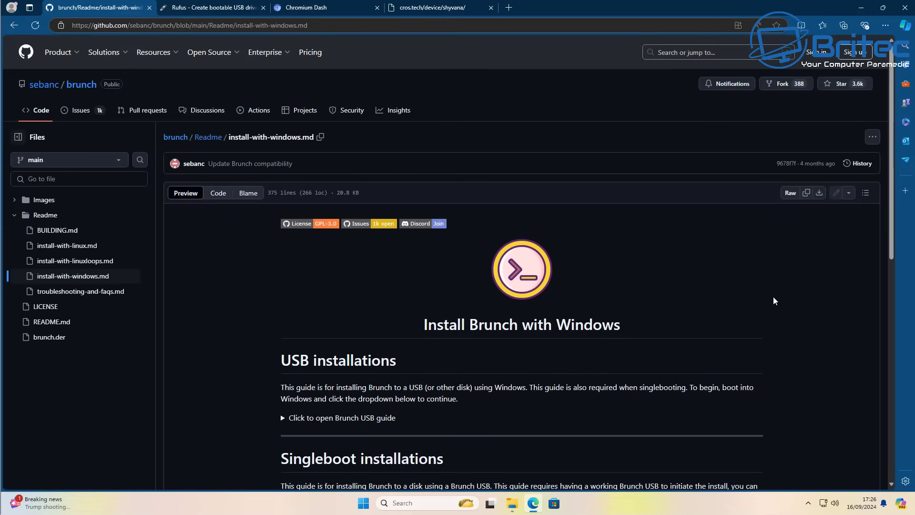
Step: Expand the Brunch USB guide in the USB installations section
{"action": "middle_click", "coordinate": [796, 300]}
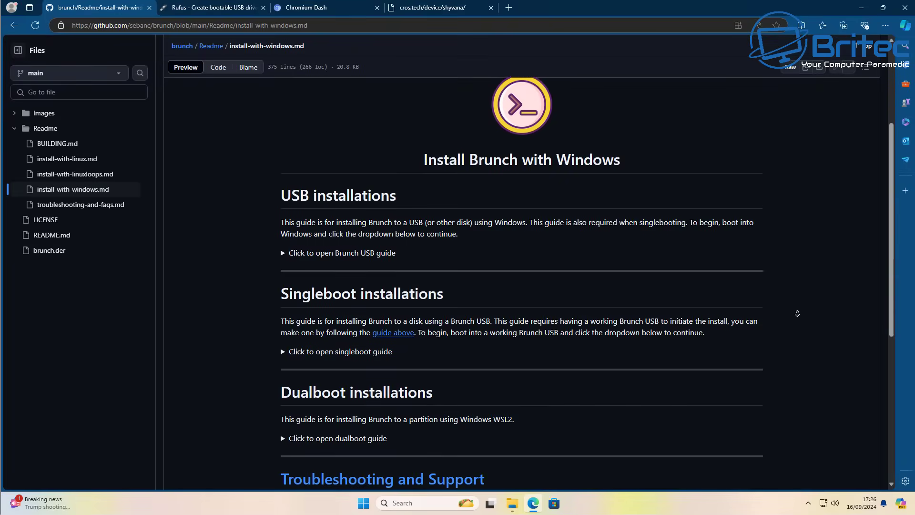
{"action": "left_click", "coordinate": [797, 313]}
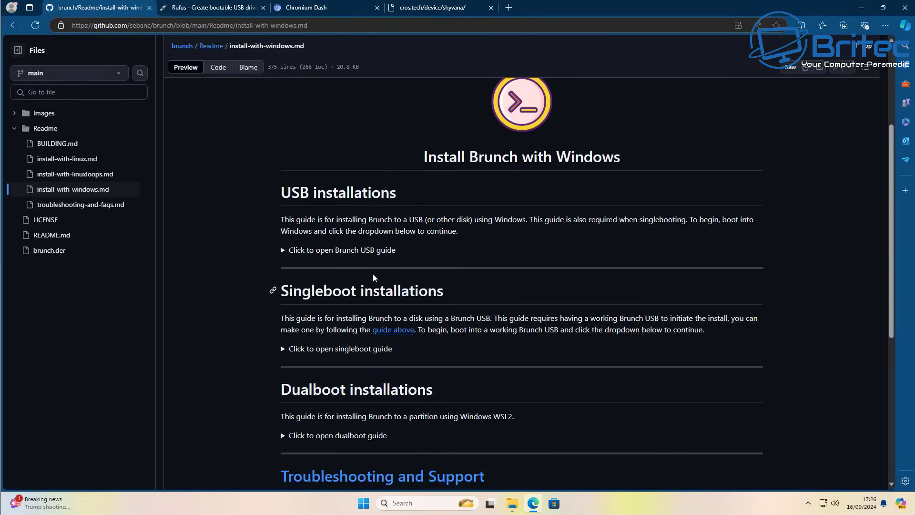
{"action": "left_click", "coordinate": [354, 255]}
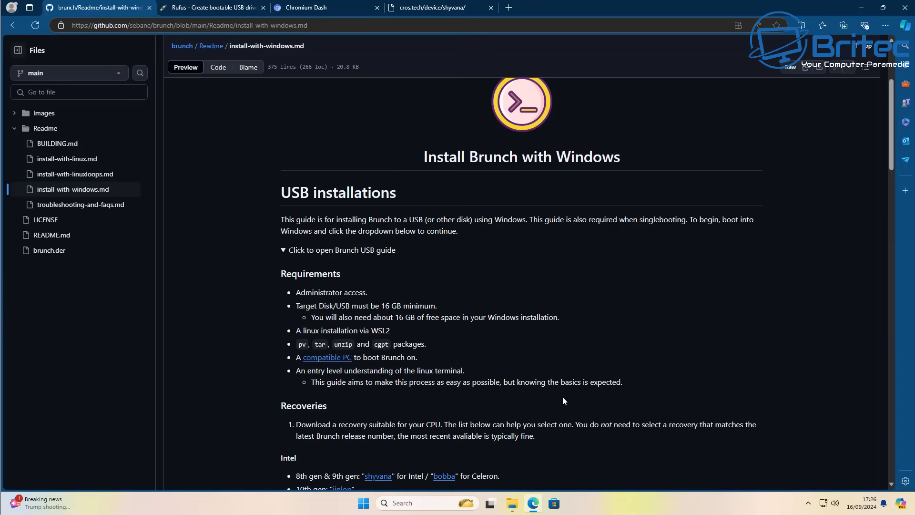
Step: Read the USB guide's requirements, the recoveries listed by CPU generation, and the Gathering Files and Prepare the Terminal instructions
{"action": "scroll", "coordinate": [563, 397], "scroll_direction": "down", "scroll_amount": 1}
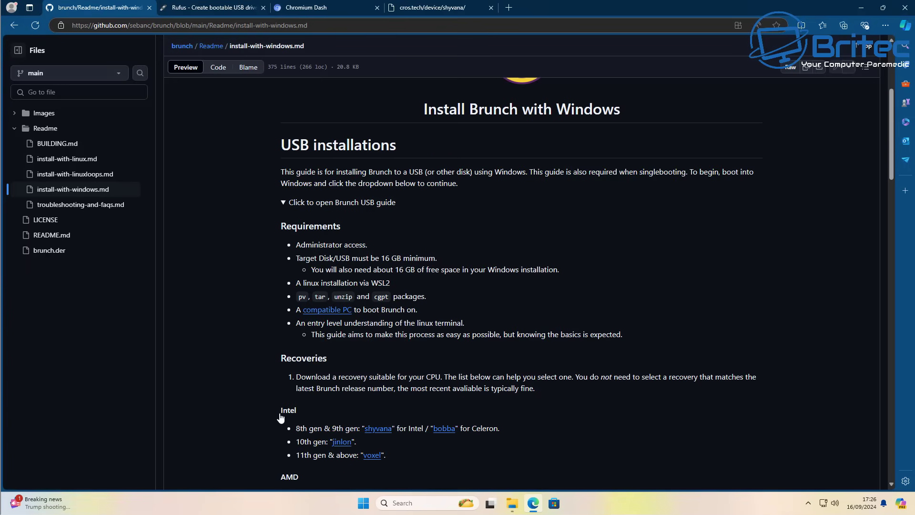
{"action": "left_click_drag", "start_coordinate": [273, 410], "coordinate": [316, 438]}
{"action": "left_click_drag", "start_coordinate": [402, 459], "coordinate": [271, 422]}
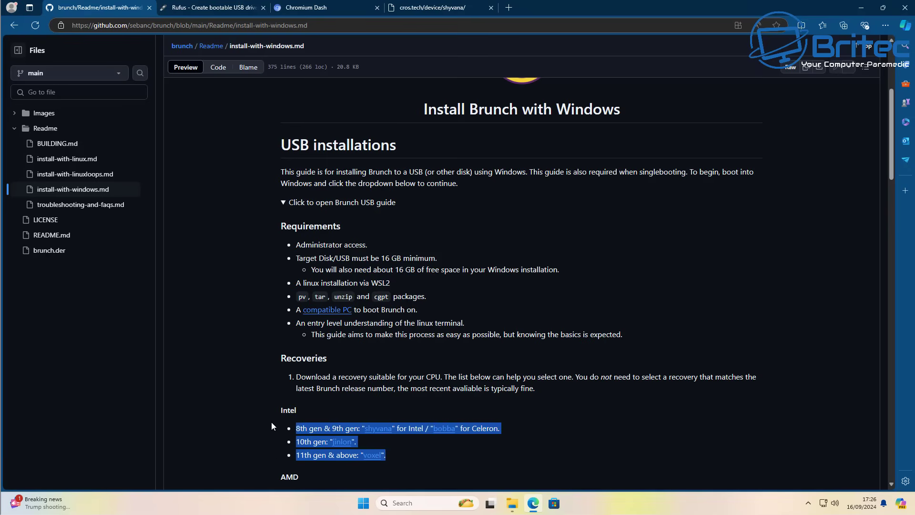
{"action": "left_click", "coordinate": [531, 456]}
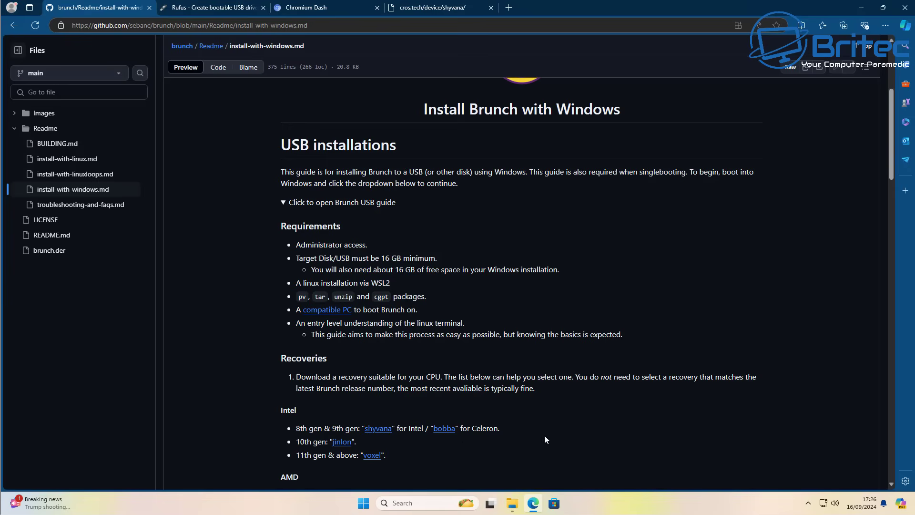
{"action": "scroll", "coordinate": [544, 434], "scroll_direction": "down", "scroll_amount": 2}
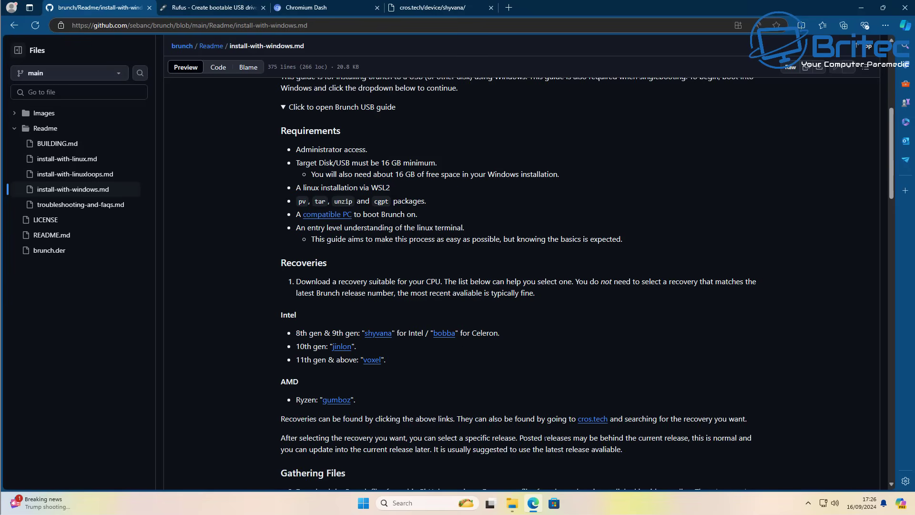
{"action": "scroll", "coordinate": [545, 437], "scroll_direction": "down", "scroll_amount": 2}
{"action": "scroll", "coordinate": [545, 435], "scroll_direction": "down", "scroll_amount": 2}
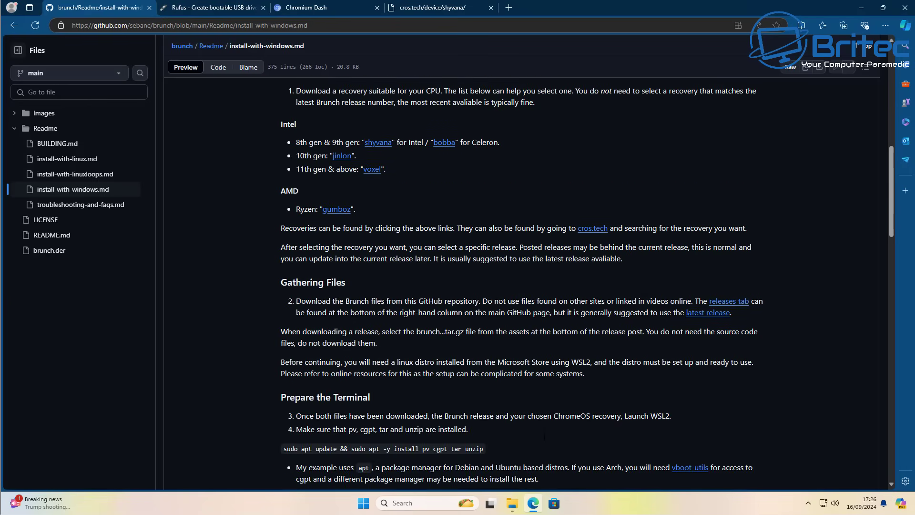
{"action": "scroll", "coordinate": [543, 436], "scroll_direction": "down", "scroll_amount": 2}
{"action": "scroll", "coordinate": [543, 436], "scroll_direction": "down", "scroll_amount": 4}
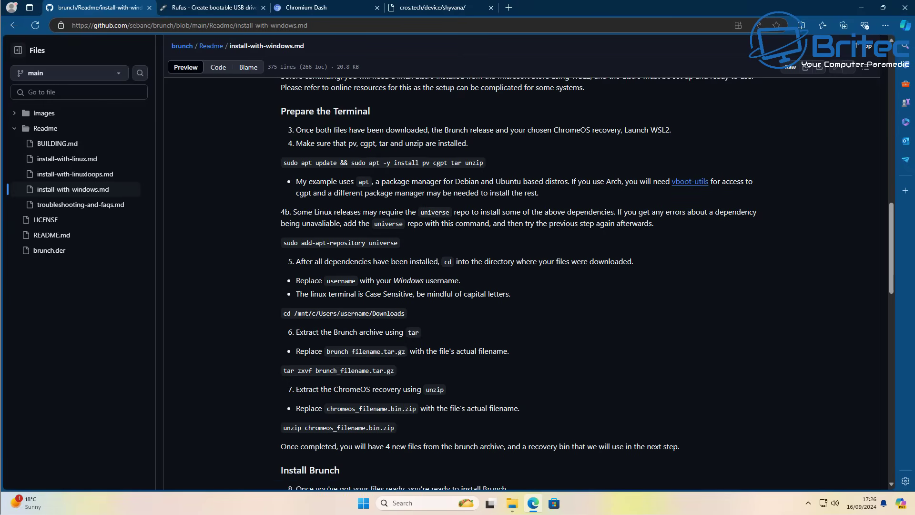
Step: Open the latest Brunch release from the guide and download brunch_r127_stable_20240902.tar.gz
{"action": "scroll", "coordinate": [340, 310], "scroll_direction": "up", "scroll_amount": 1}
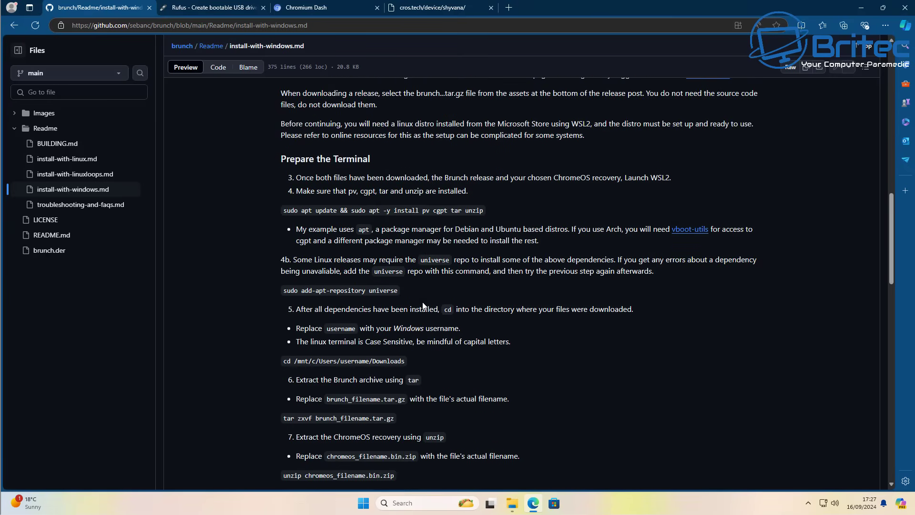
{"action": "left_click_drag", "start_coordinate": [893, 209], "coordinate": [892, 225]}
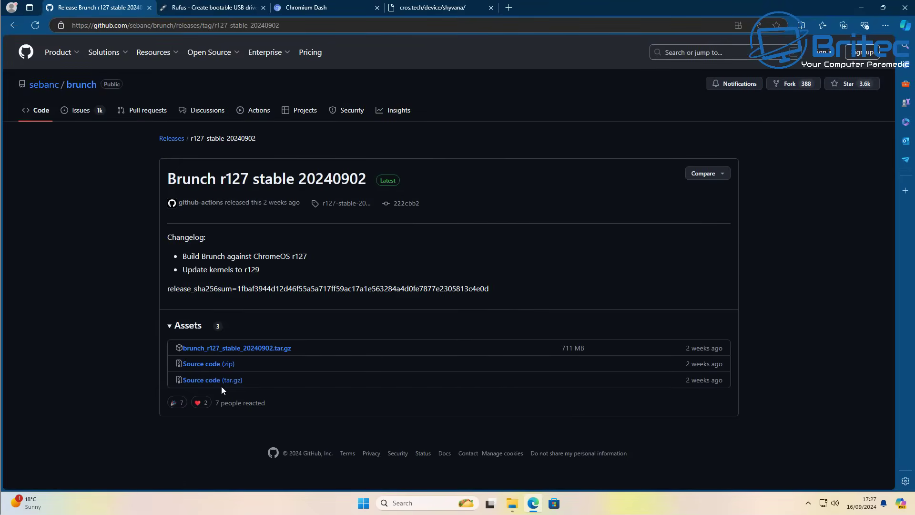
{"action": "left_click", "coordinate": [271, 349]}
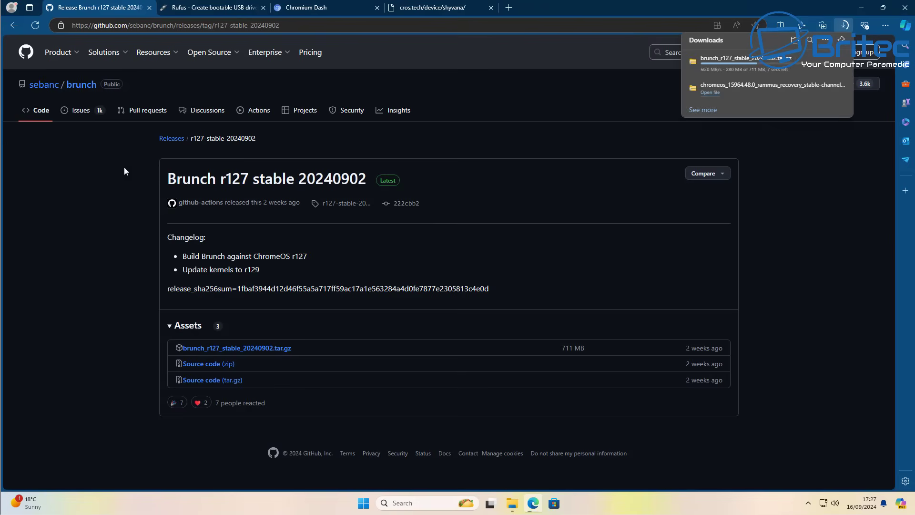
Step: Switch to the Rufus website and view the latest releases in its Download section
{"action": "key", "text": "ctrl+Tab"}
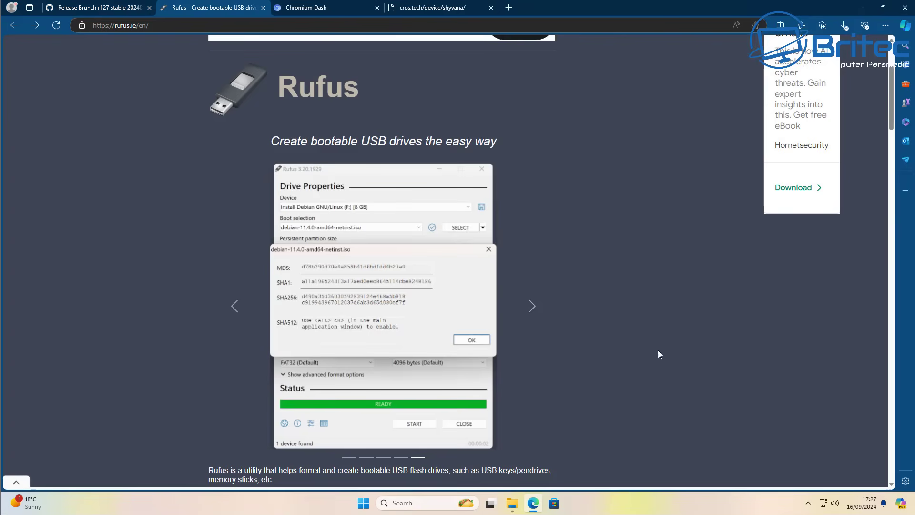
{"action": "middle_click", "coordinate": [660, 375]}
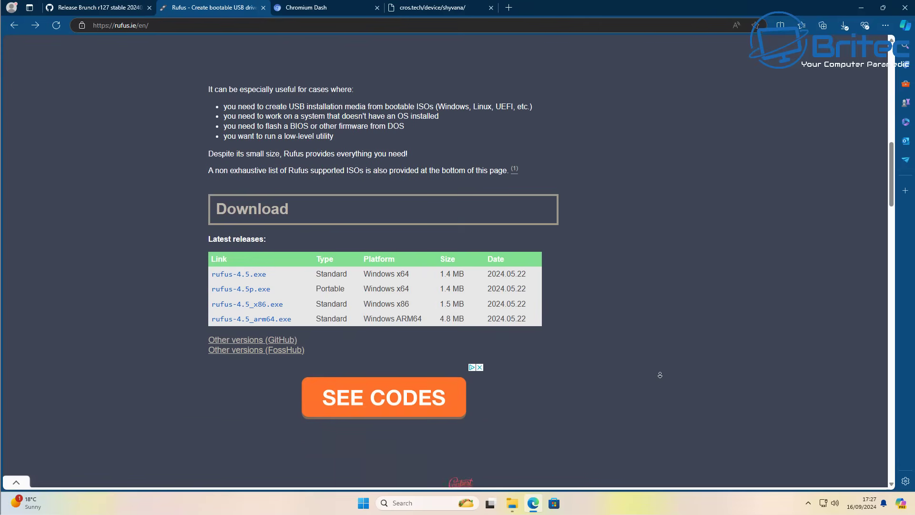
{"action": "middle_click", "coordinate": [660, 374]}
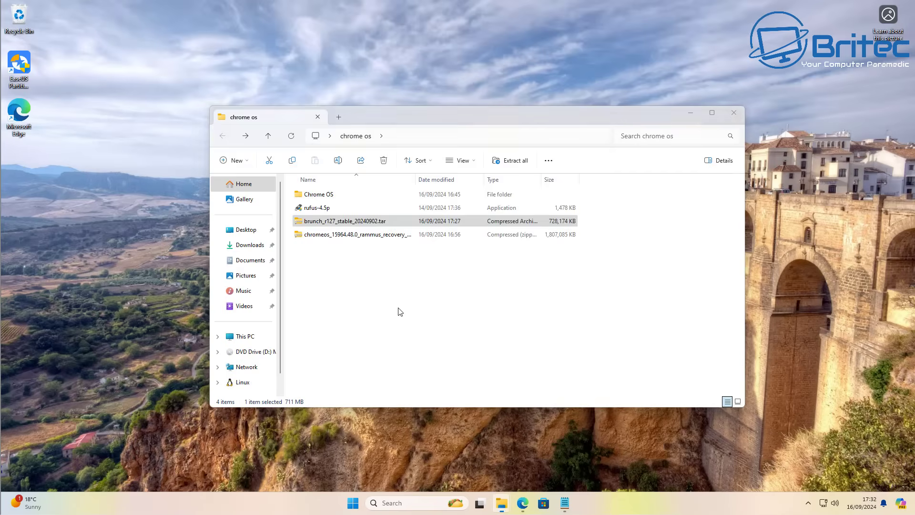
Step: Extract the brunch_r127_stable_20240902.tar archive, move its four extracted files into the Chrome OS folder, and check that folder
{"action": "left_click", "coordinate": [548, 343]}
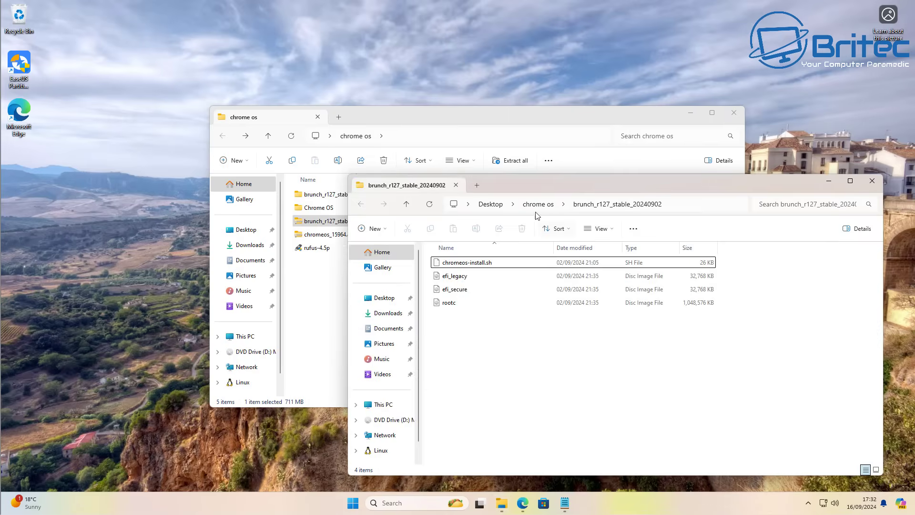
{"action": "left_click_drag", "start_coordinate": [524, 186], "coordinate": [437, 238]}
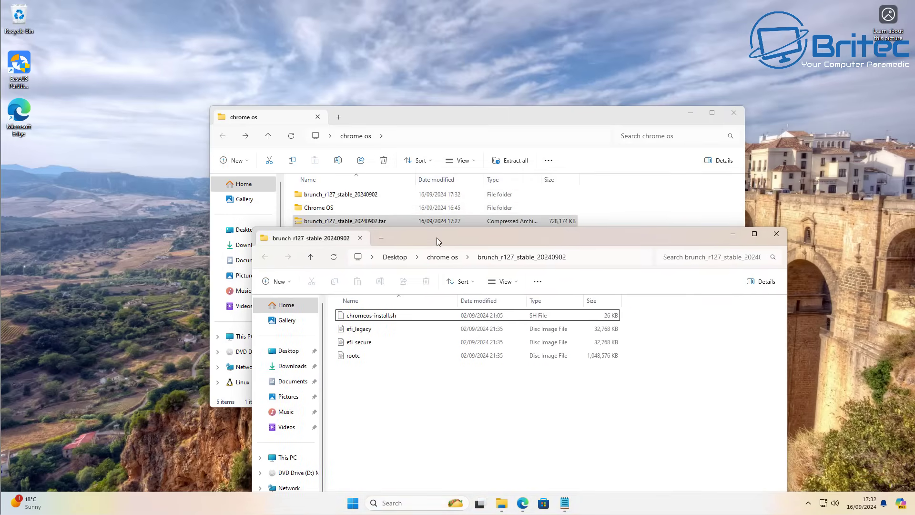
{"action": "mouse_move", "coordinate": [376, 371]}
{"action": "left_mouse_down"}
{"action": "mouse_move", "coordinate": [343, 321]}
{"action": "mouse_move", "coordinate": [371, 312]}
{"action": "mouse_move", "coordinate": [370, 222]}
{"action": "mouse_move", "coordinate": [322, 210]}
{"action": "left_mouse_up"}
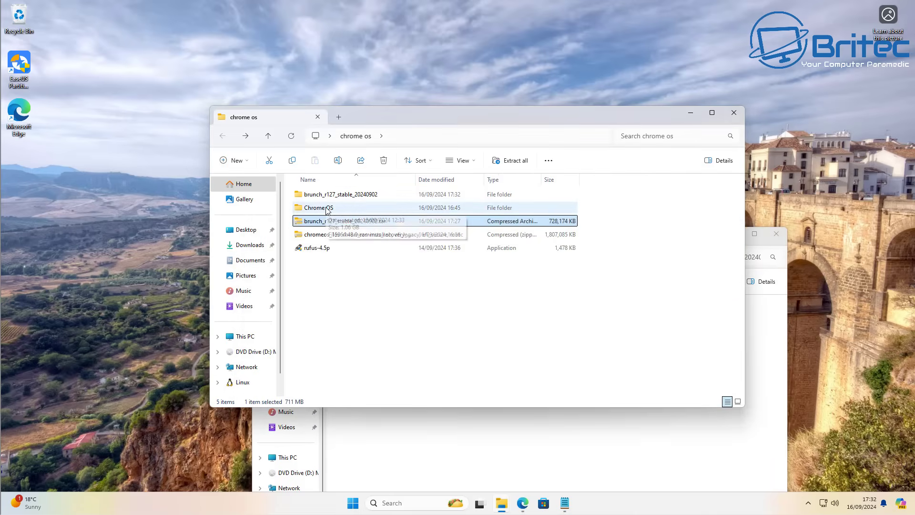
{"action": "double_click", "coordinate": [325, 209]}
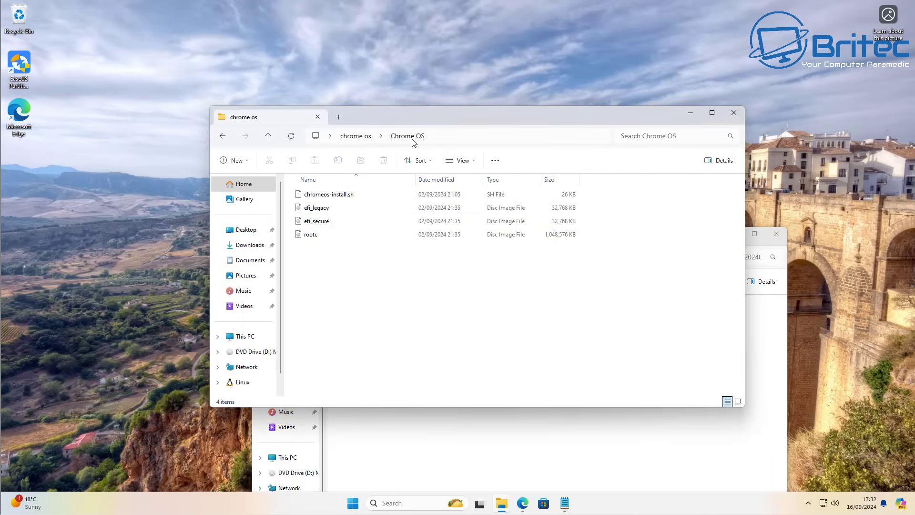
{"action": "left_click", "coordinate": [223, 136]}
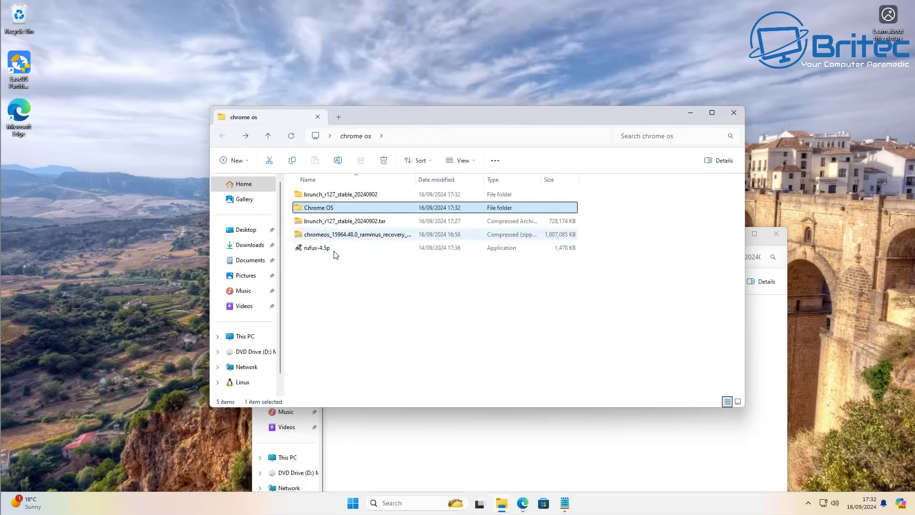
Step: Extract the chromeos_15964.48.0_rammus_recovery zip archive to the suggested folder and close the extracted Brunch folder window
{"action": "left_click", "coordinate": [345, 236]}
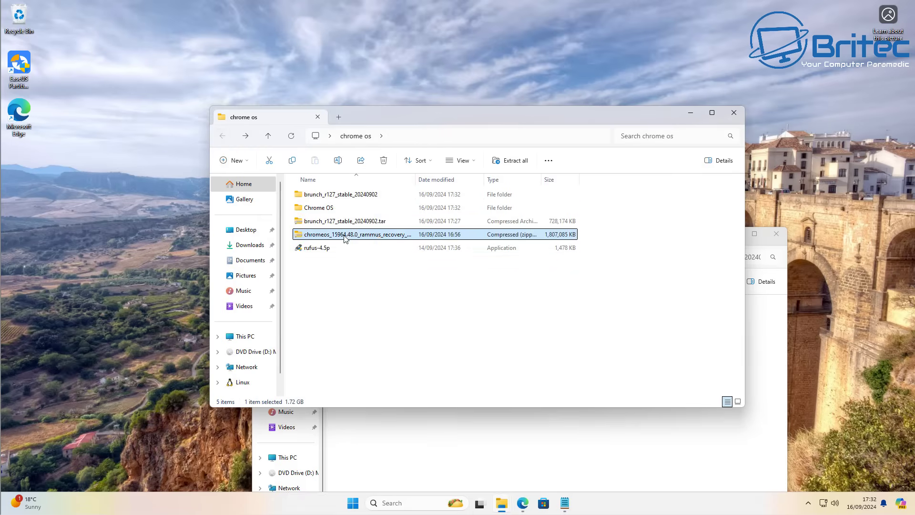
{"action": "right_click", "coordinate": [344, 237]}
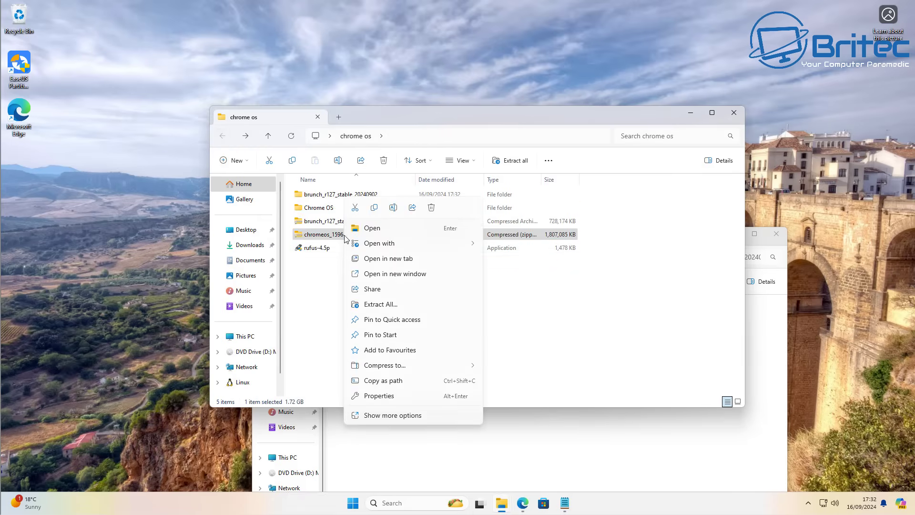
{"action": "left_click", "coordinate": [388, 305]}
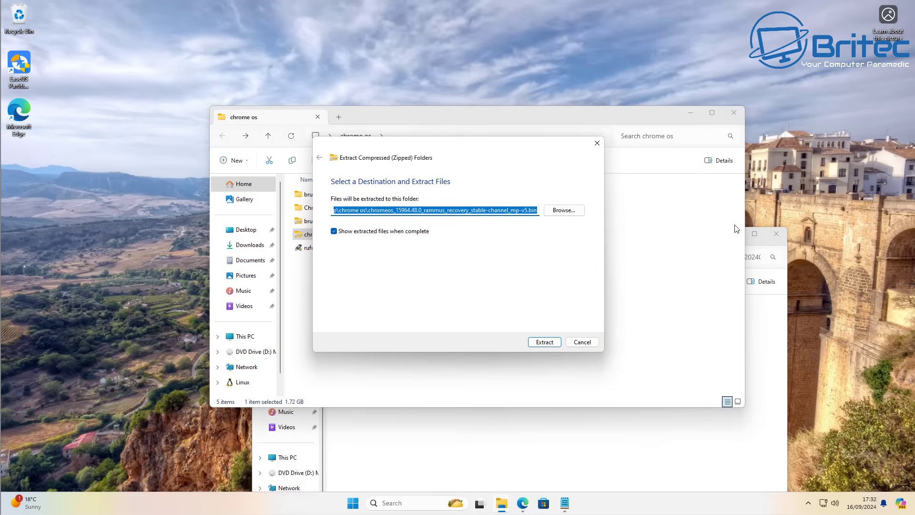
{"action": "left_click", "coordinate": [781, 233]}
{"action": "left_click", "coordinate": [781, 233]}
{"action": "left_click", "coordinate": [555, 343]}
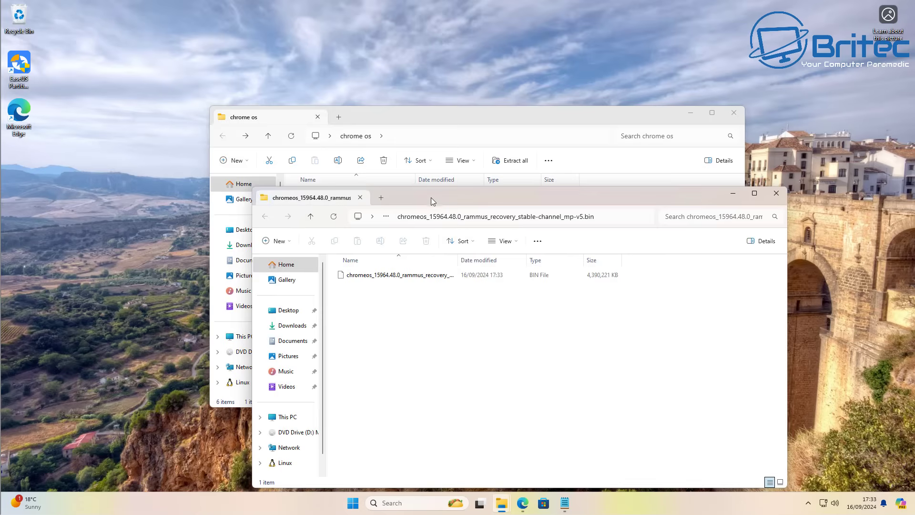
Step: Move the extracted rammus recovery .bin file into the Chrome OS folder and close its source folder window
{"action": "left_click_drag", "start_coordinate": [431, 197], "coordinate": [389, 222]}
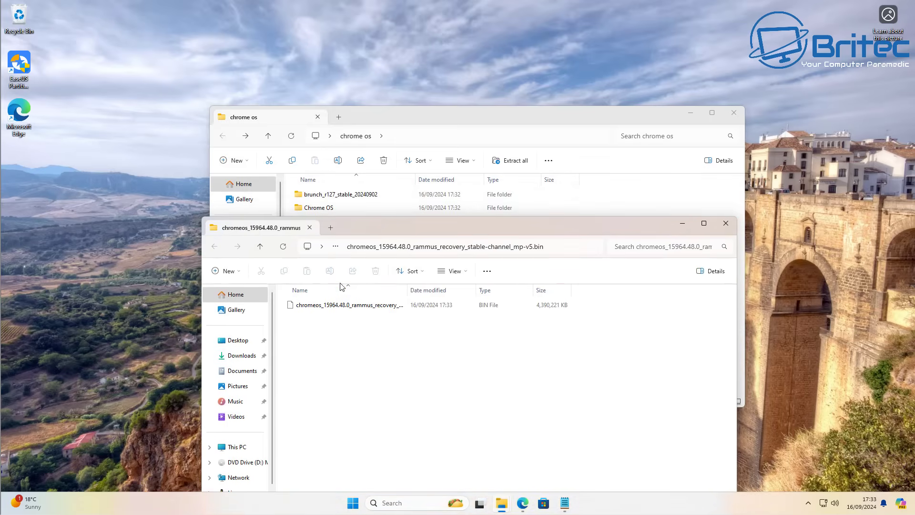
{"action": "left_click_drag", "start_coordinate": [355, 305], "coordinate": [356, 304]}
{"action": "left_click_drag", "start_coordinate": [336, 226], "coordinate": [324, 213]}
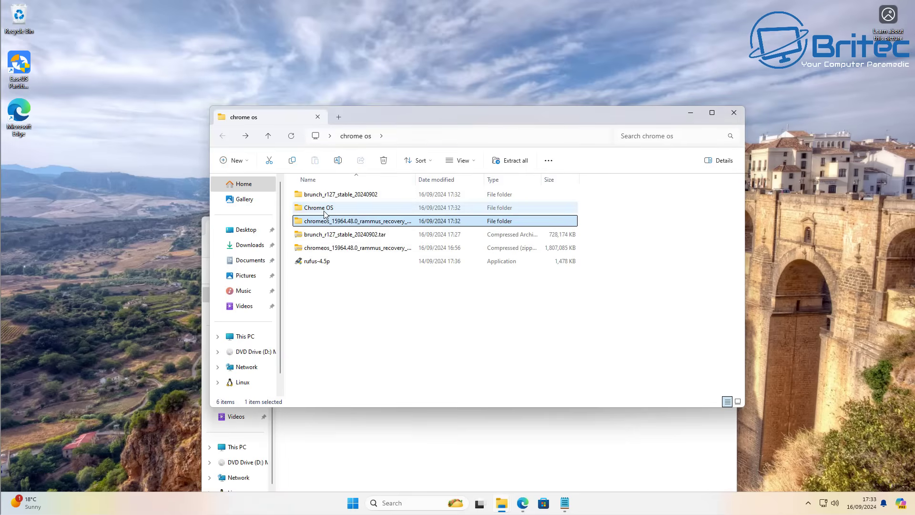
{"action": "left_click", "coordinate": [387, 443]}
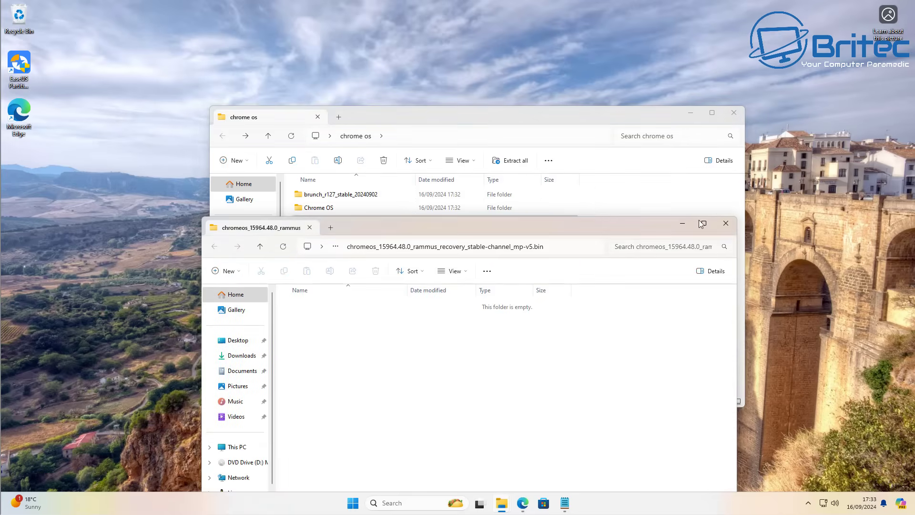
{"action": "left_click", "coordinate": [725, 225]}
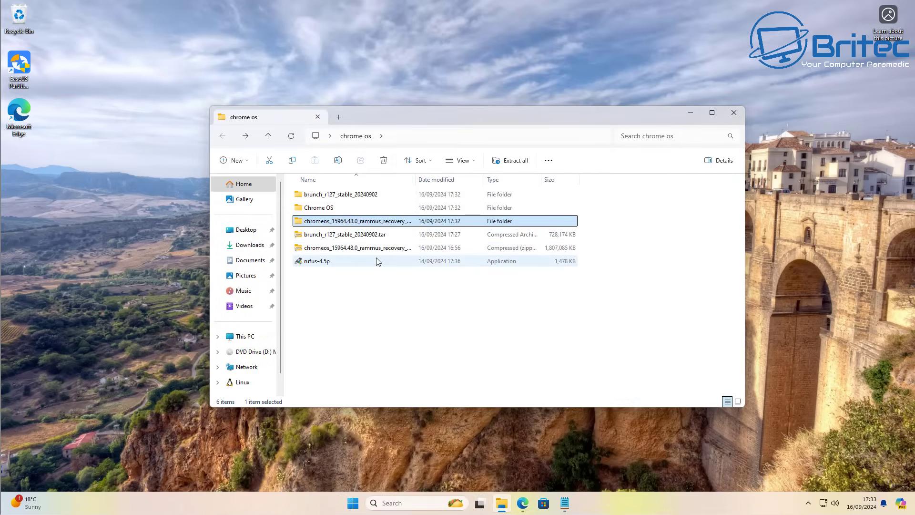
Step: Open the Chrome OS folder and widen the Name column to show the full file names
{"action": "double_click", "coordinate": [329, 208]}
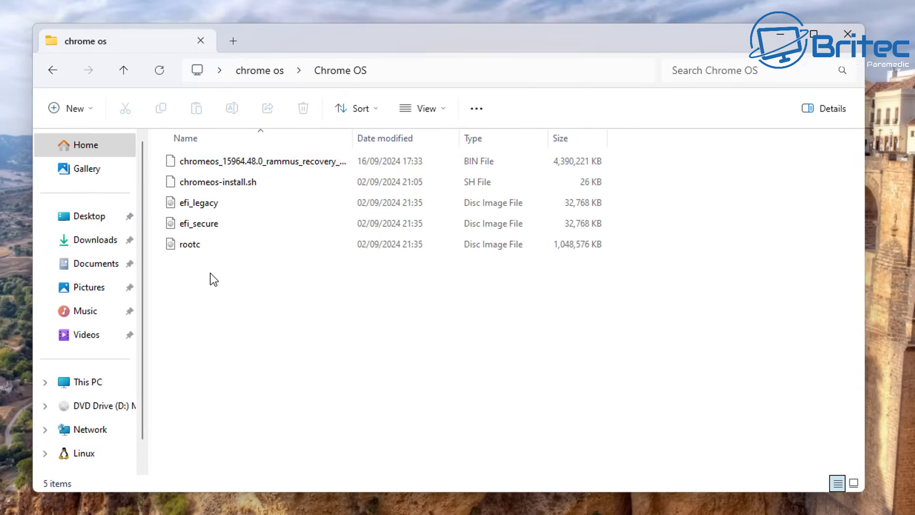
{"action": "left_click_drag", "start_coordinate": [355, 138], "coordinate": [501, 137]}
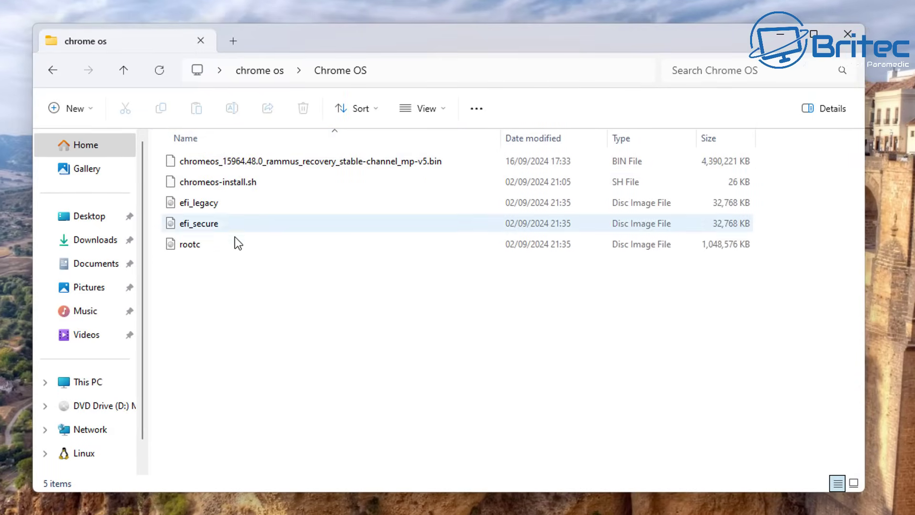
{"action": "mouse_move", "coordinate": [228, 248]}
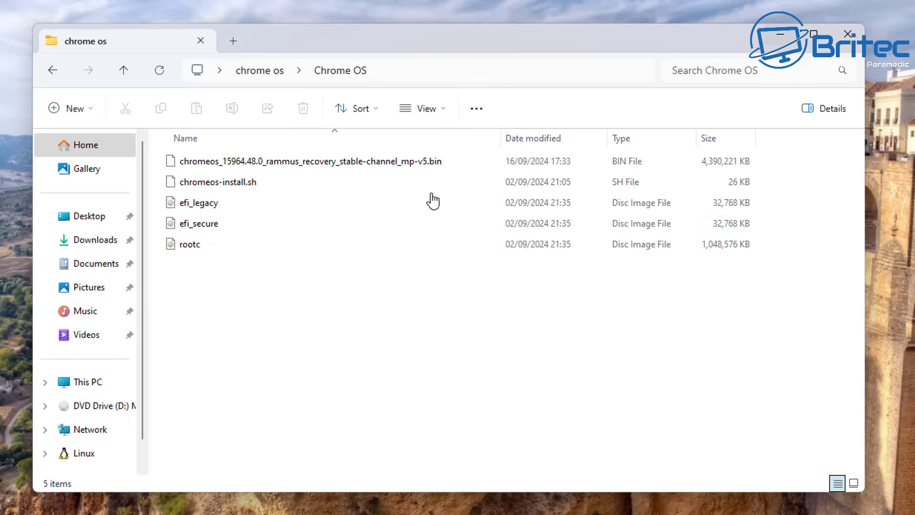
Step: Rename the chromeos_15964.48.0_rammus_recovery_stable-channel_mp-v5.bin file to chromeos.bin
{"action": "right_click", "coordinate": [416, 162]}
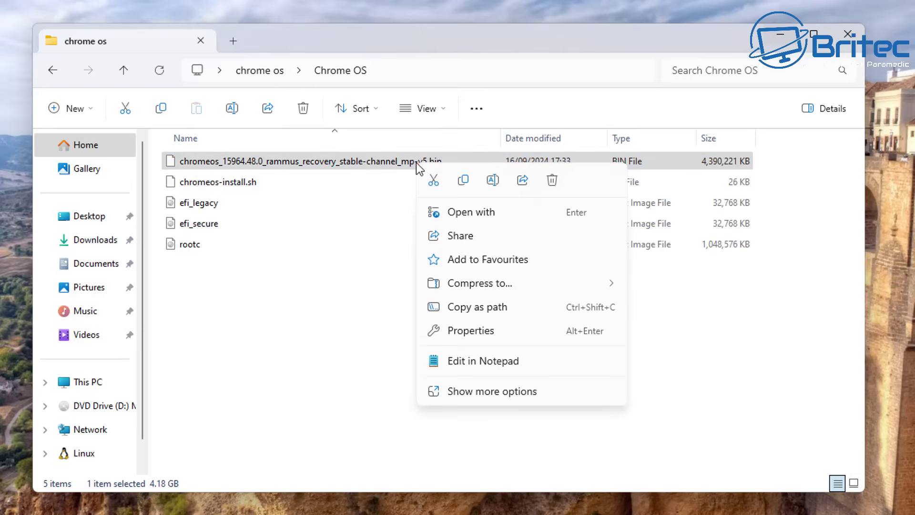
{"action": "left_click", "coordinate": [493, 181]}
{"action": "left_click_drag", "start_coordinate": [427, 165], "coordinate": [218, 168]}
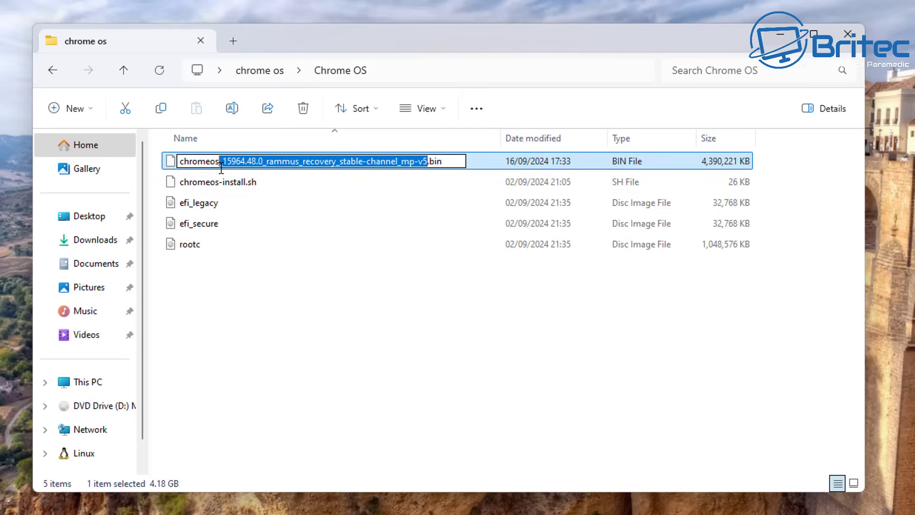
{"action": "key", "text": "BackSpace"}
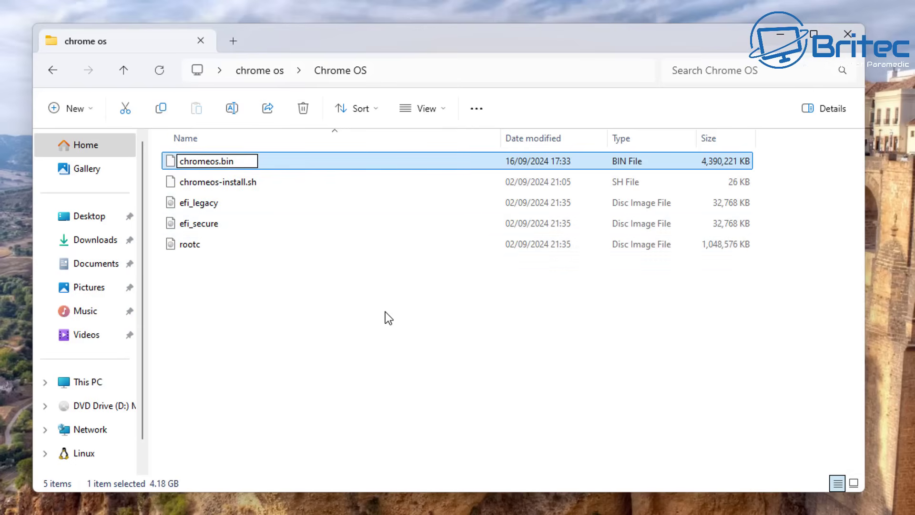
{"action": "left_click", "coordinate": [316, 281]}
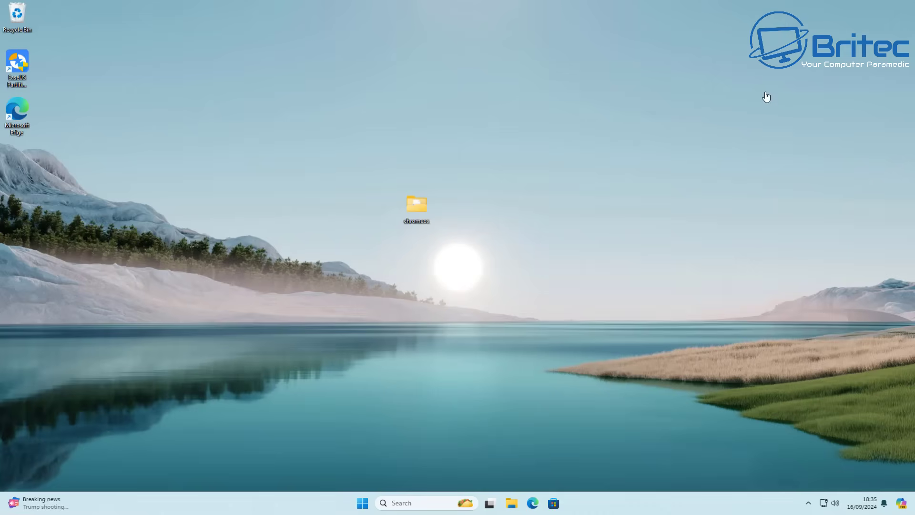
Step: Open the Turn Windows features on or off dialog and enable Hyper-V
{"action": "left_click", "coordinate": [362, 503]}
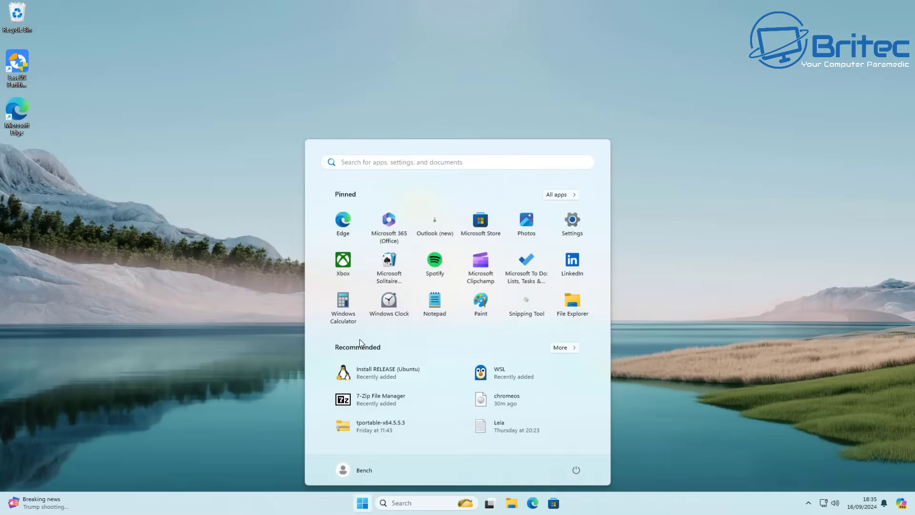
{"action": "type", "text": "turn"}
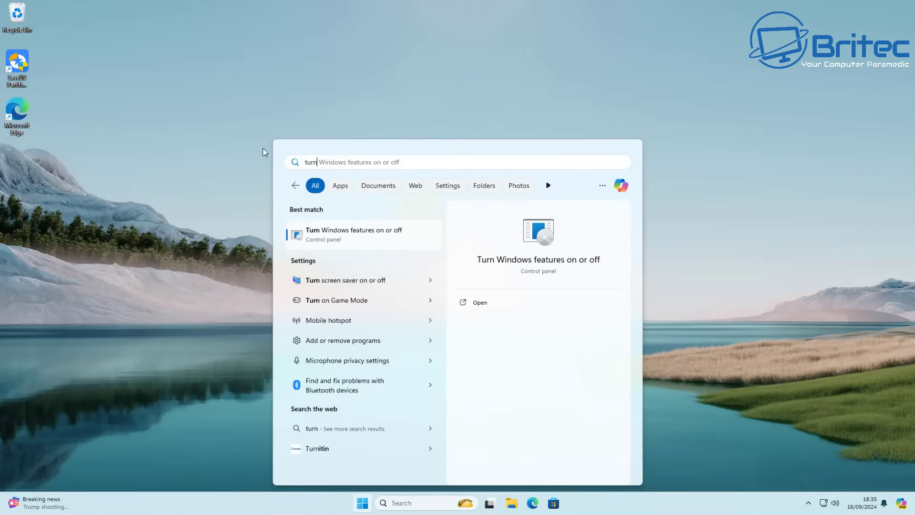
{"action": "left_click", "coordinate": [336, 238]}
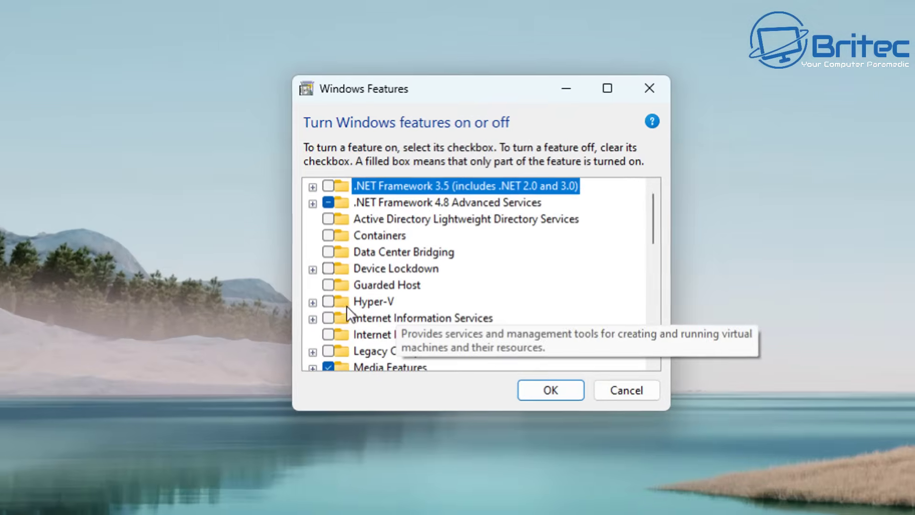
{"action": "left_click", "coordinate": [326, 302]}
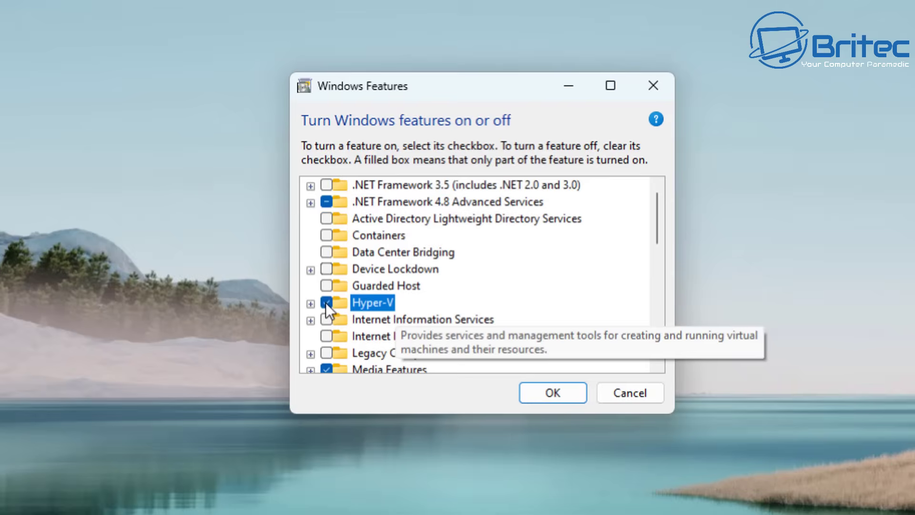
Step: Enable Virtual Machine Platform, Windows Hypervisor Platform and Windows Subsystem for Linux, then apply the changes and restart the PC
{"action": "left_click_drag", "start_coordinate": [662, 210], "coordinate": [677, 304]}
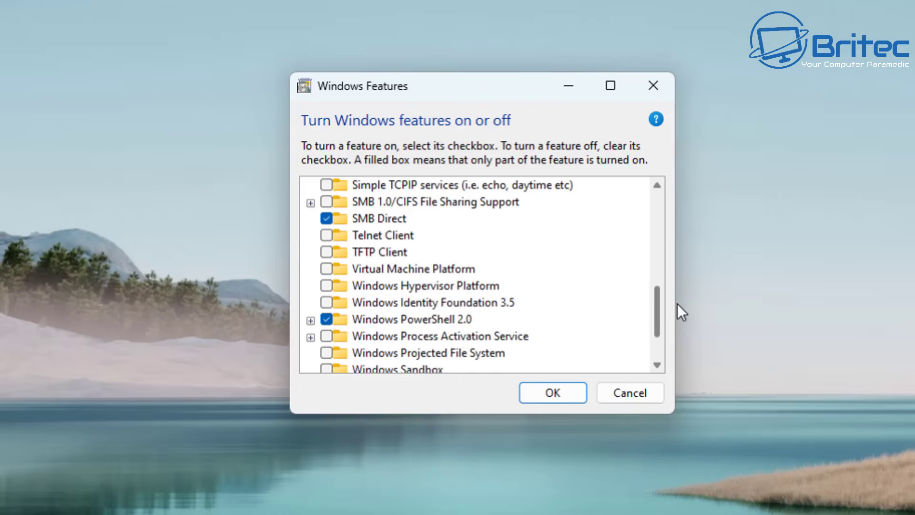
{"action": "left_click", "coordinate": [326, 269]}
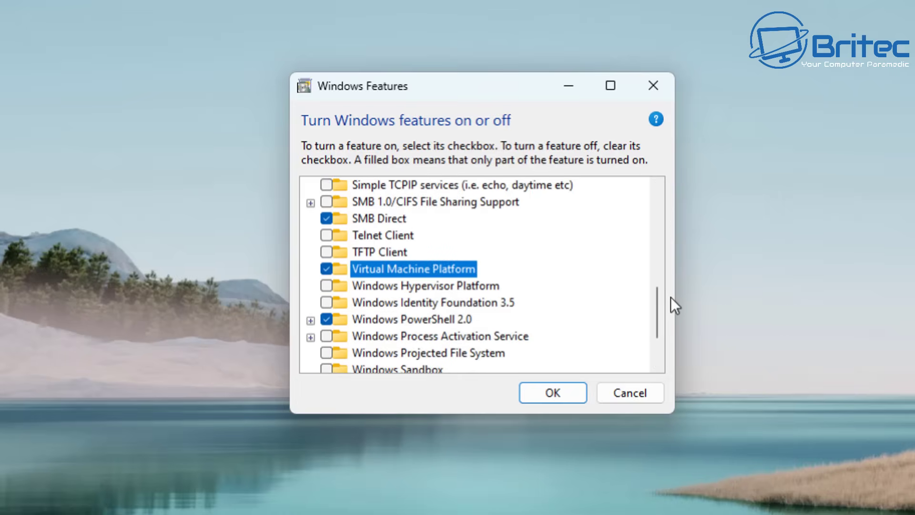
{"action": "left_click", "coordinate": [327, 285]}
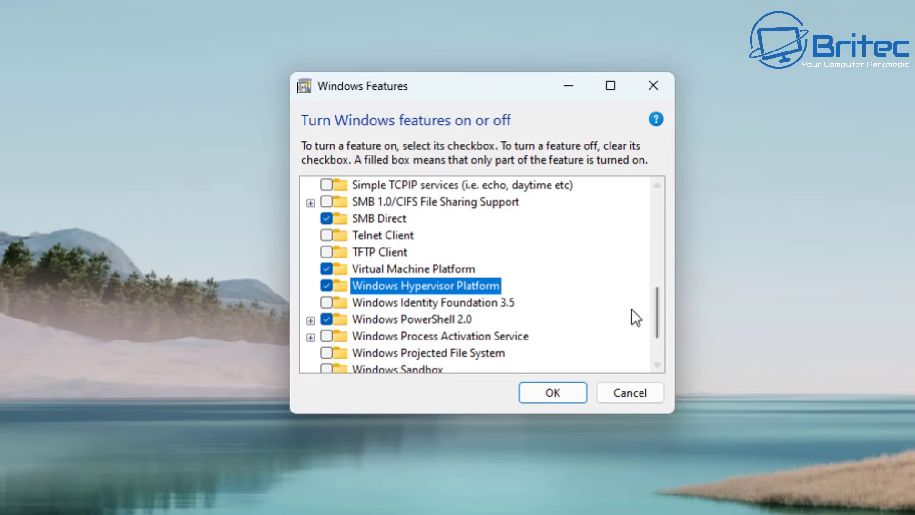
{"action": "scroll", "coordinate": [662, 298], "scroll_direction": "down", "scroll_amount": 2}
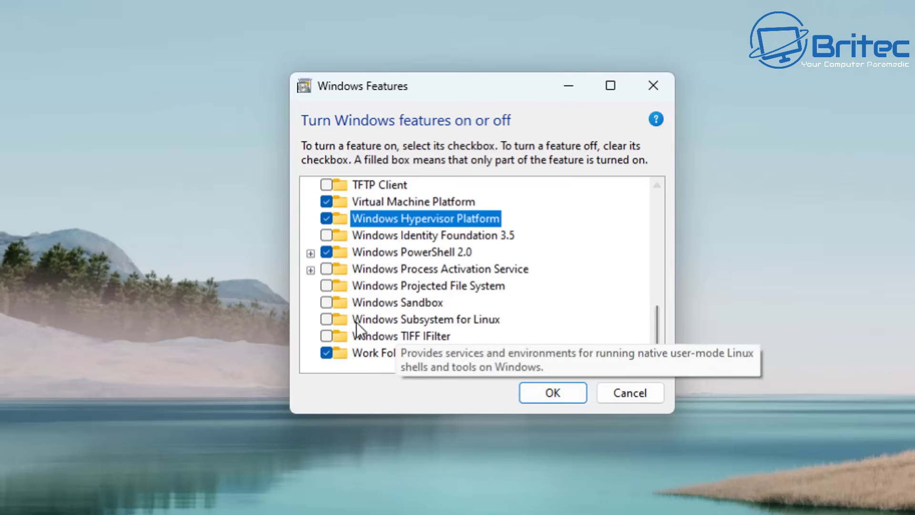
{"action": "left_click", "coordinate": [327, 320]}
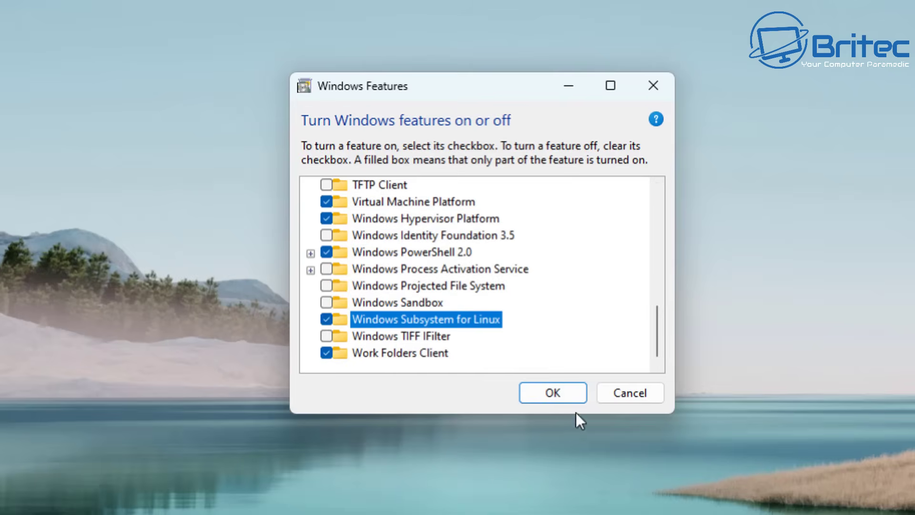
{"action": "left_click", "coordinate": [572, 395]}
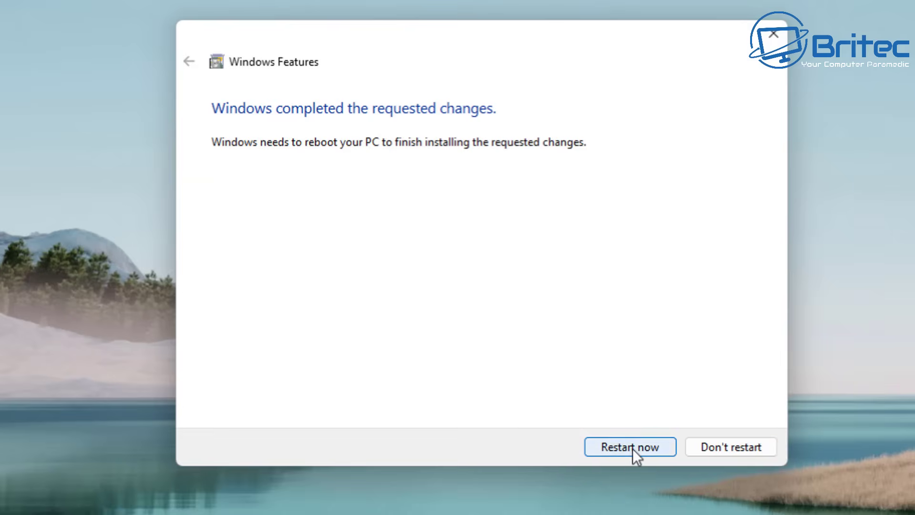
{"action": "left_click", "coordinate": [633, 448]}
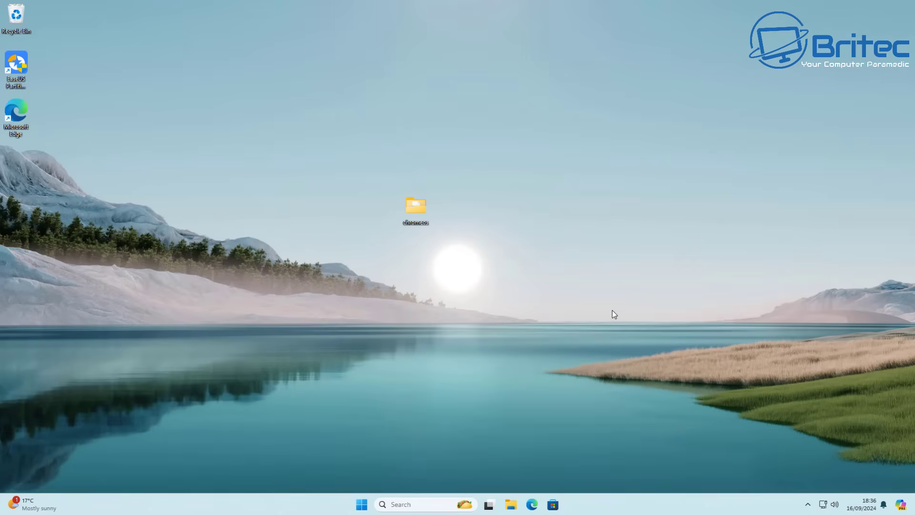
Step: Open Command Prompt as administrator and move its window toward the middle of the desktop
{"action": "left_click", "coordinate": [361, 505]}
{"action": "type", "text": "cmd"}
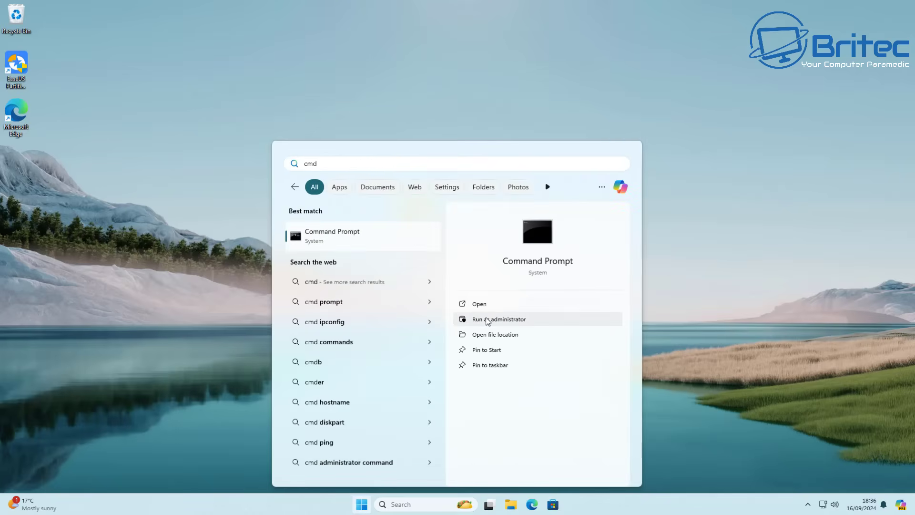
{"action": "left_click", "coordinate": [501, 319]}
{"action": "left_click", "coordinate": [427, 324]}
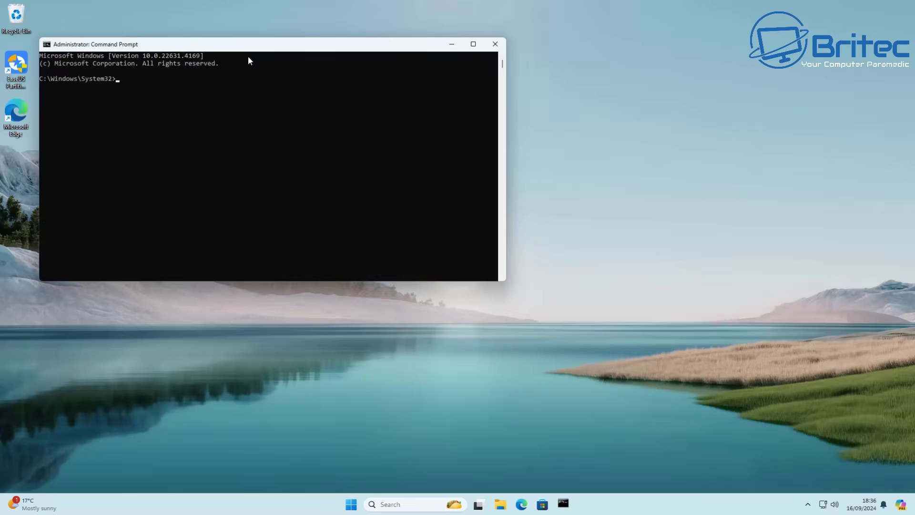
{"action": "left_click_drag", "start_coordinate": [249, 47], "coordinate": [436, 126]}
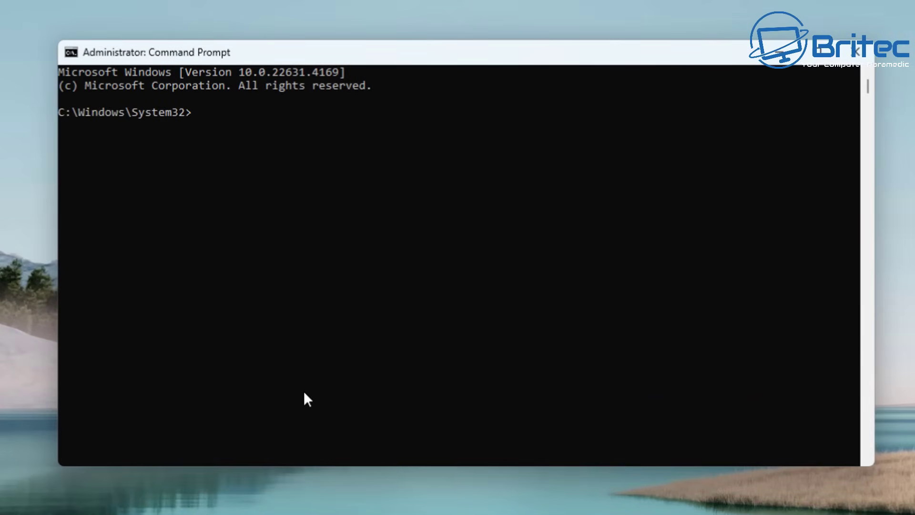
Step: Install WSL with wsl --install and enter a new UNIX username for the Ubuntu account
{"action": "type", "text": "wsl --install"}
{"action": "key", "text": "Return"}
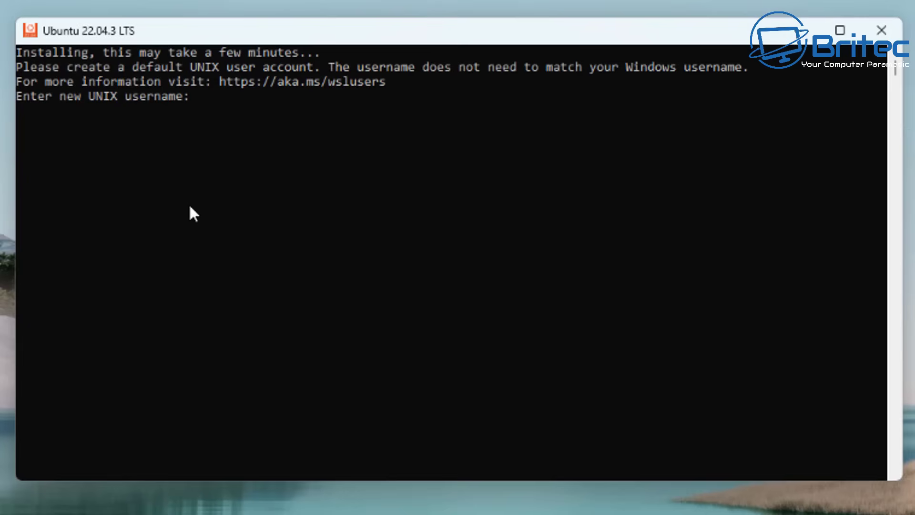
{"action": "type", "text": "Britec"}
{"action": "key", "text": "Return"}
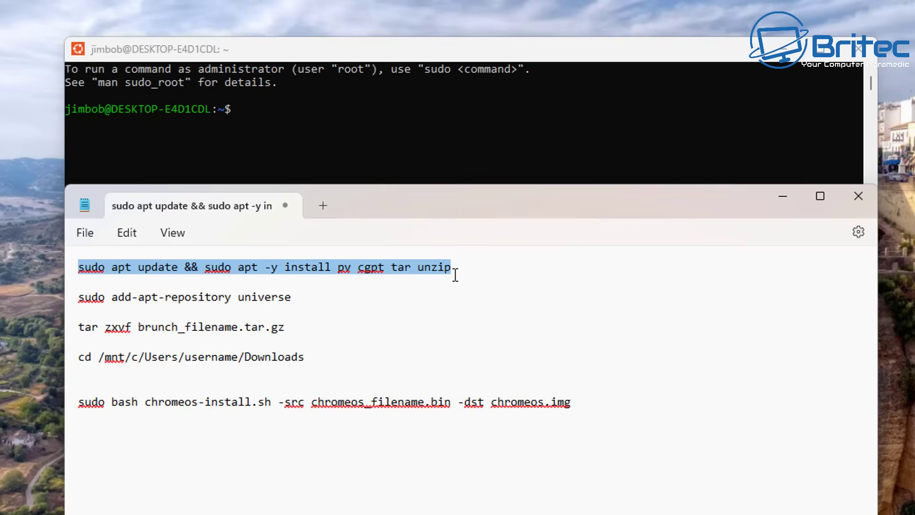
Step: Copy the line "sudo apt update && sudo apt -y install pv cgpt tar unzip" from Notepad and minimise the Notepad window
{"action": "left_click", "coordinate": [459, 267]}
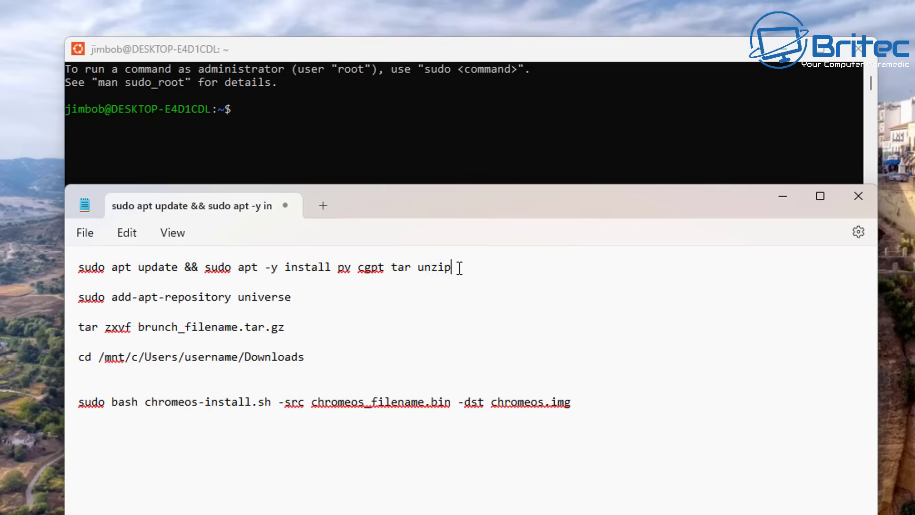
{"action": "left_click_drag", "start_coordinate": [459, 267], "coordinate": [79, 276]}
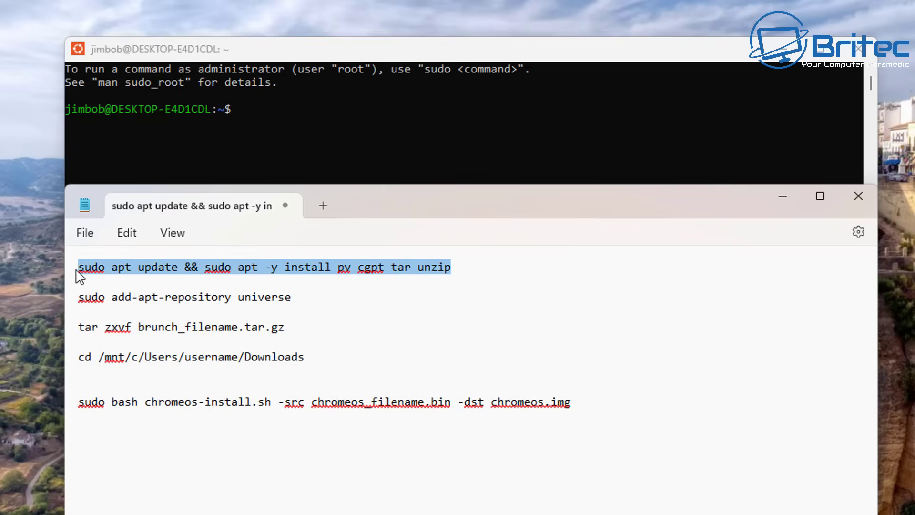
{"action": "right_click", "coordinate": [117, 277]}
{"action": "left_click", "coordinate": [166, 355]}
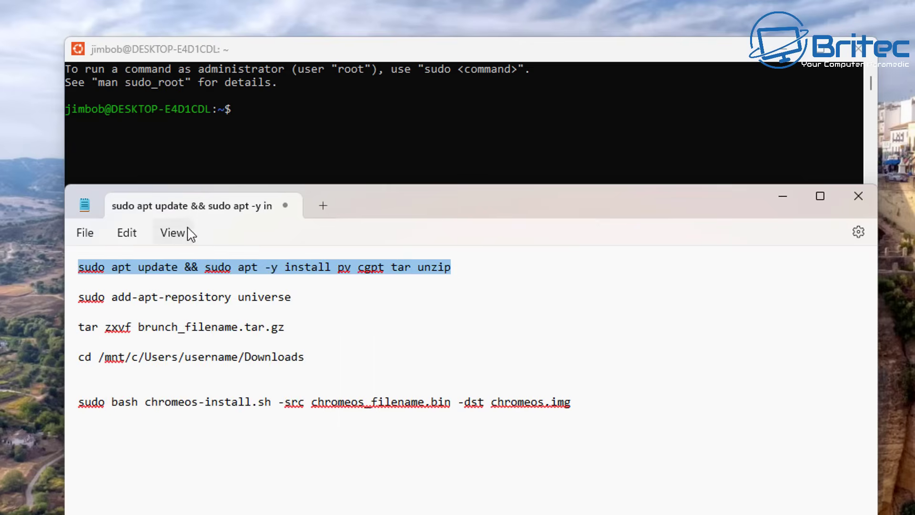
{"action": "left_click", "coordinate": [228, 147]}
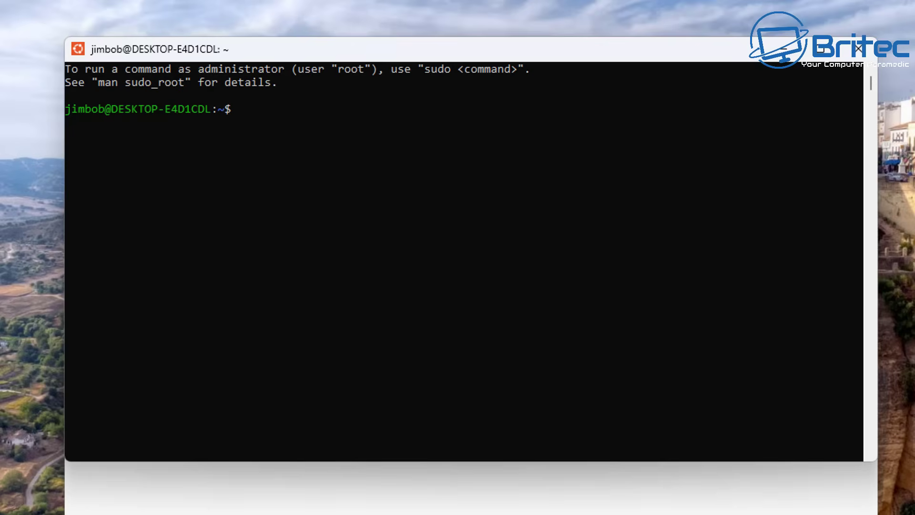
{"action": "key", "text": "alt+Tab"}
{"action": "left_click", "coordinate": [774, 197]}
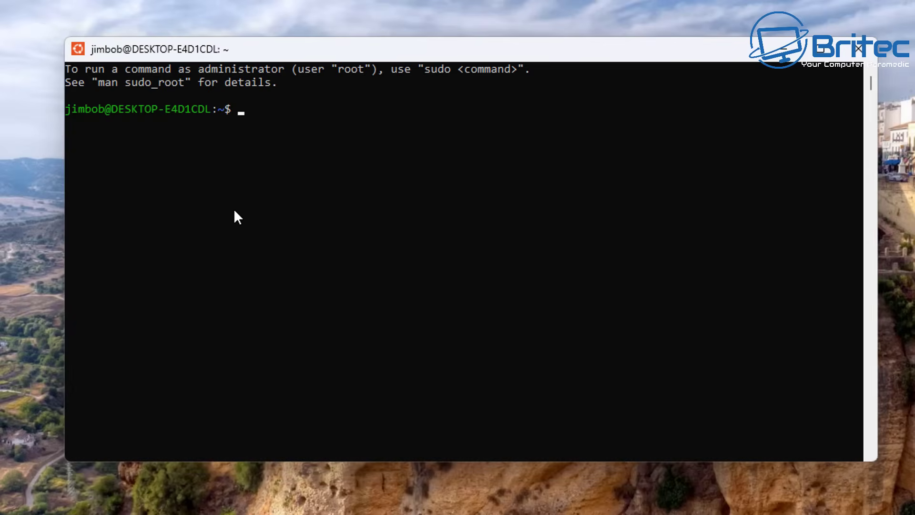
Step: Run the copied apt update and install command in the Ubuntu terminal, authorising it with the sudo password
{"action": "right_click", "coordinate": [243, 200]}
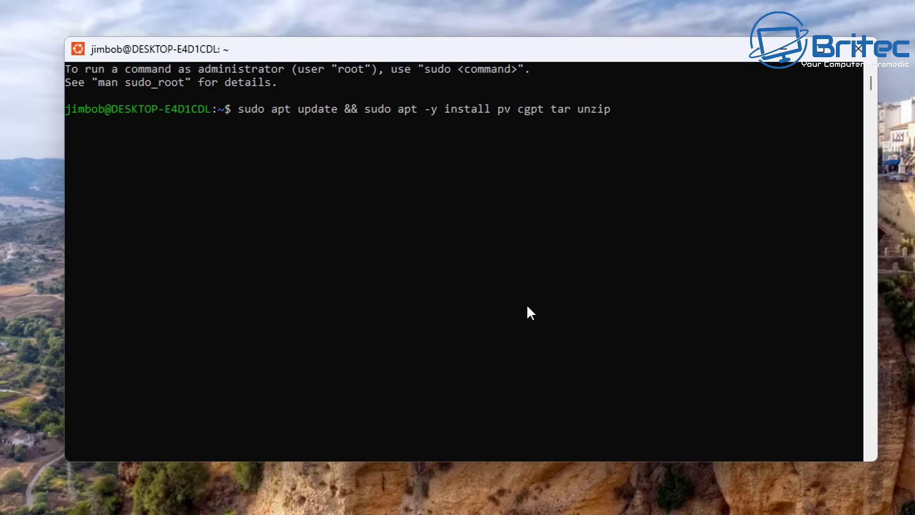
{"action": "key", "text": "Return"}
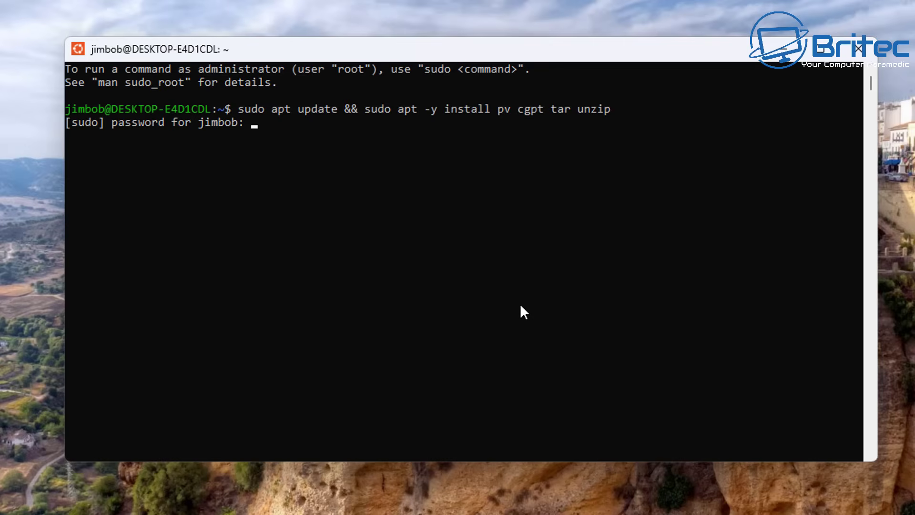
{"action": "key", "text": "Return"}
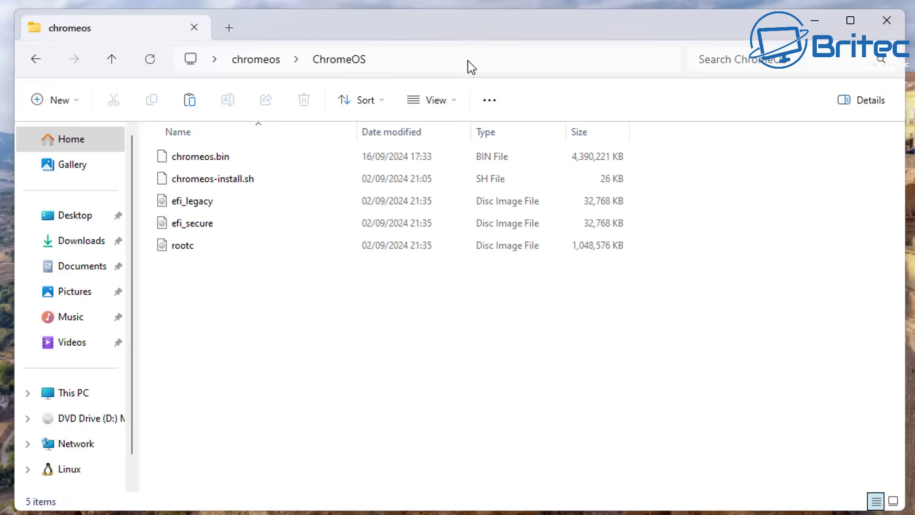
Step: Open PowerShell directly in the ChromeOS folder that holds chromeos.bin and the Brunch files
{"action": "left_click", "coordinate": [469, 60]}
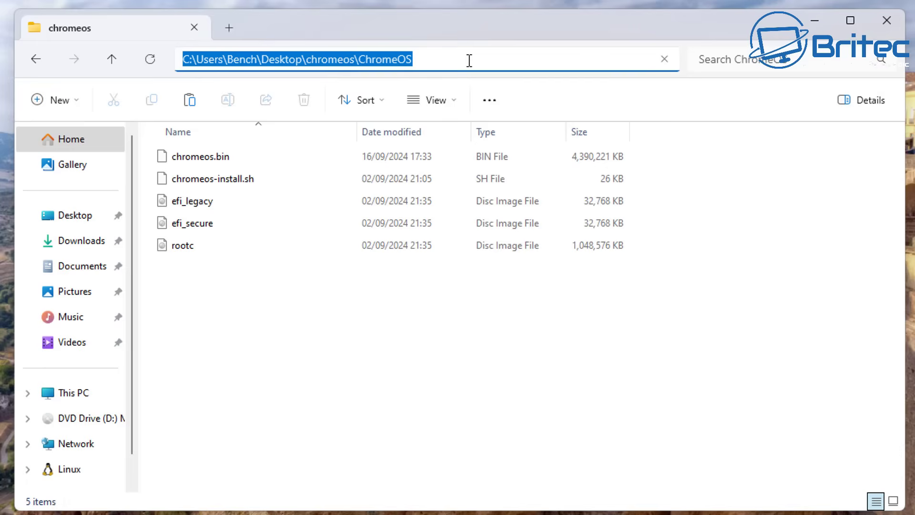
{"action": "type", "text": "owershel"}
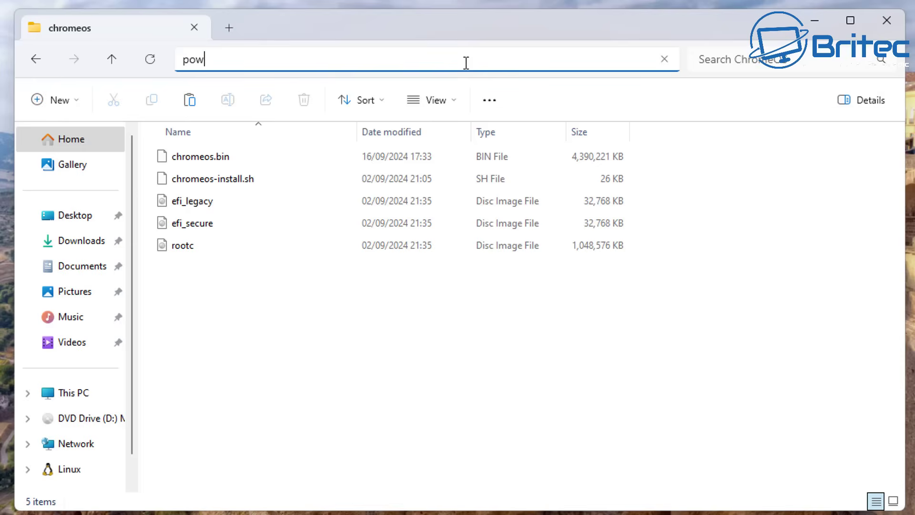
{"action": "type", "text": "l"}
{"action": "key", "text": "Return"}
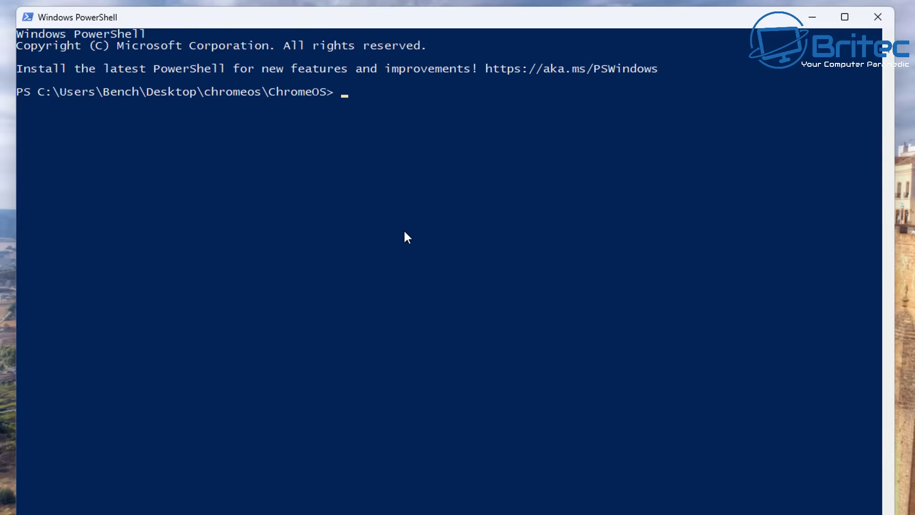
Step: Start a WSL session from the PowerShell prompt with wsl and clear the terminal
{"action": "type", "text": "wsl"}
{"action": "key", "text": "Return"}
{"action": "key", "text": "ctrl+l"}
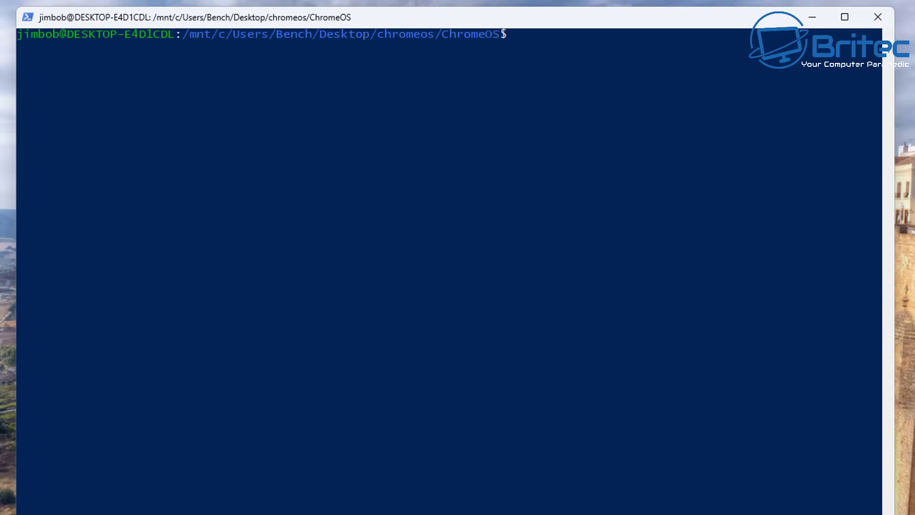
Step: List the ChromeOS folder's contents with ls and check the listed installer and image files
{"action": "type", "text": "ls"}
{"action": "key", "text": "Return"}
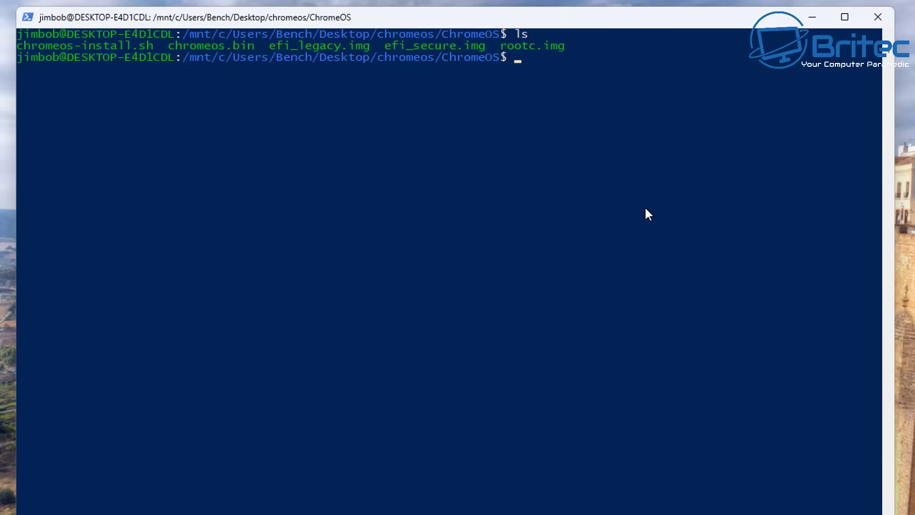
{"action": "left_click_drag", "start_coordinate": [569, 45], "coordinate": [174, 47]}
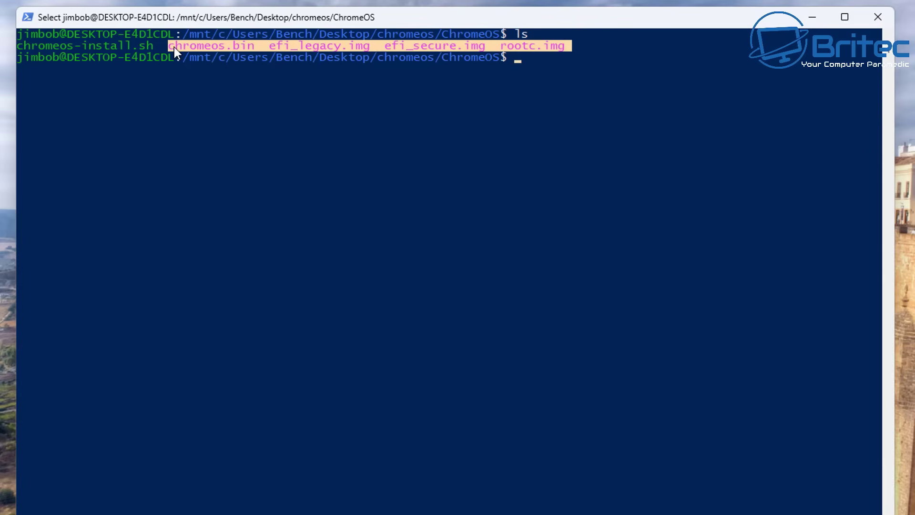
{"action": "left_click", "coordinate": [302, 205]}
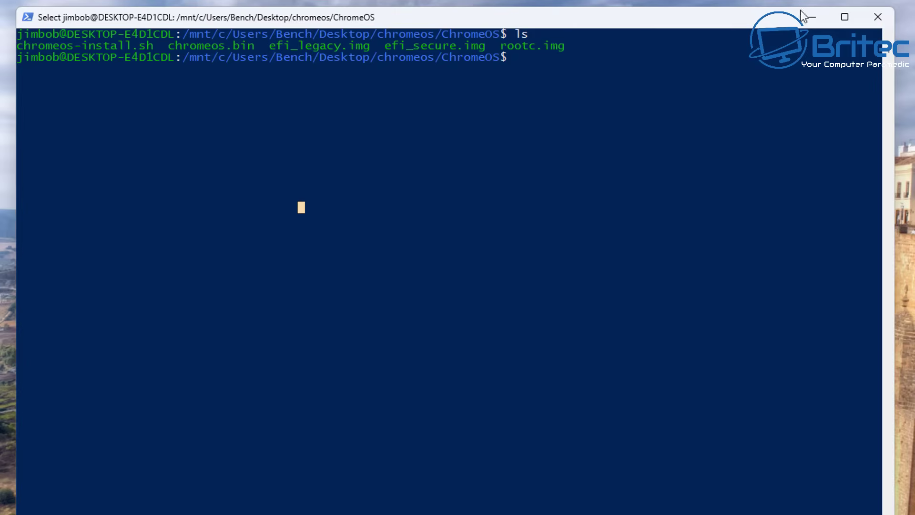
Step: Switch to the Notepad notes and set the source file in the chromeos-install.sh command to chromeos.bin
{"action": "key", "text": "alt+Tab"}
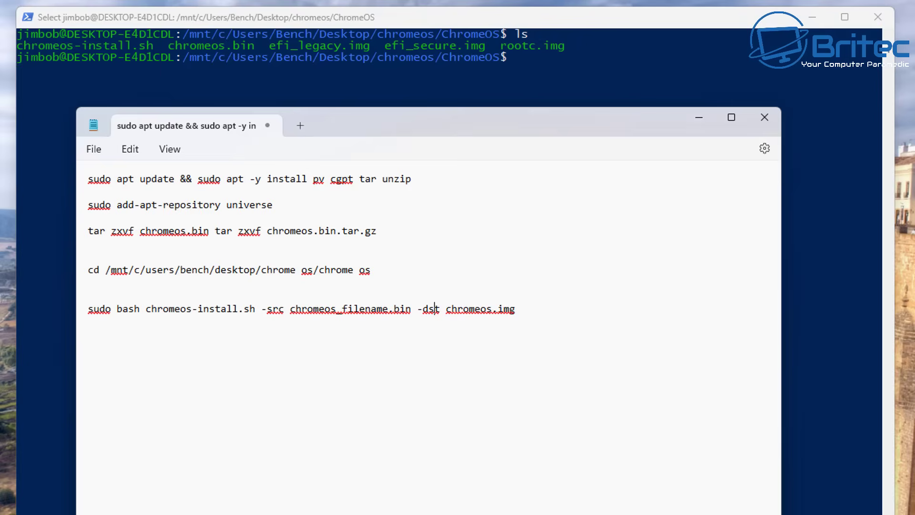
{"action": "left_click", "coordinate": [389, 310]}
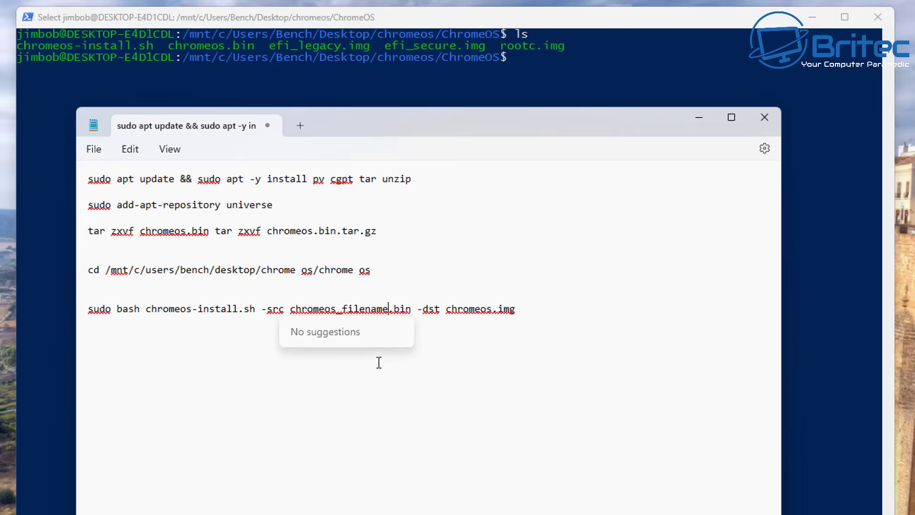
{"action": "key", "text": "BackSpace"}
{"action": "key", "text": "BackSpace"}
{"action": "key", "text": "BackSpace"}
{"action": "key", "text": "BackSpace"}
{"action": "key", "text": "BackSpace"}
{"action": "key", "text": "BackSpace"}
{"action": "key", "text": "BackSpace"}
{"action": "key", "text": "BackSpace"}
{"action": "key", "text": "BackSpace"}
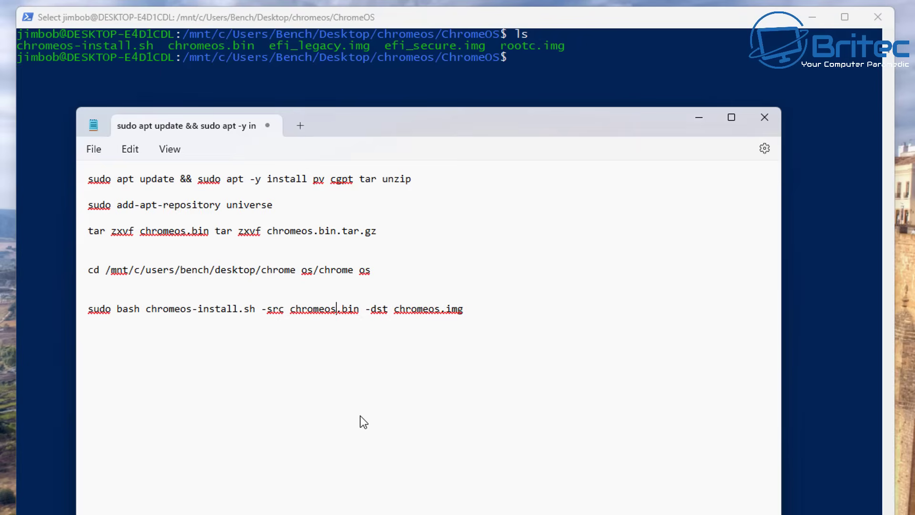
{"action": "key", "text": "Left"}
{"action": "key", "text": "Left"}
{"action": "key", "text": "Left"}
{"action": "key", "text": "Left"}
{"action": "key", "text": "Left"}
Step: Copy the complete line sudo bash chromeos-install.sh -src chromeos.bin -dst chromeos.img from the notes and return to the WSL terminal
{"action": "left_click_drag", "start_coordinate": [470, 309], "coordinate": [84, 313]}
{"action": "right_click", "coordinate": [137, 309]}
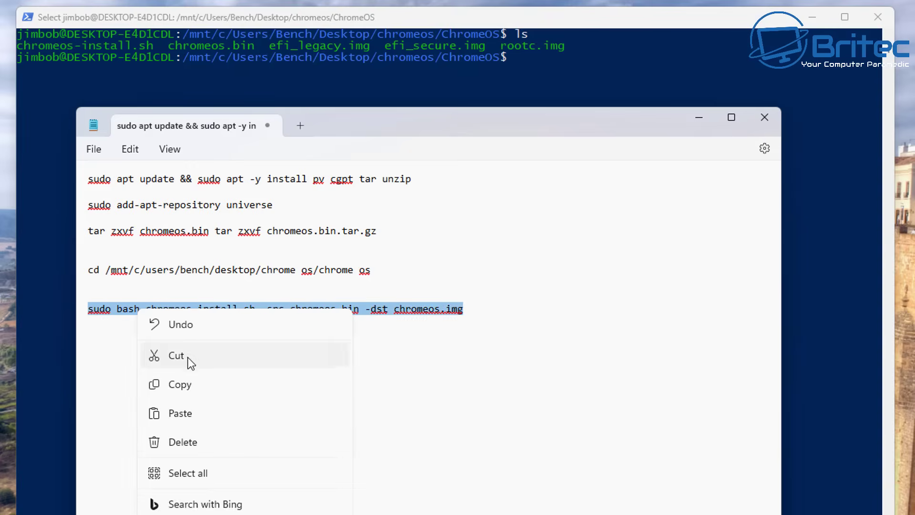
{"action": "left_click", "coordinate": [192, 382]}
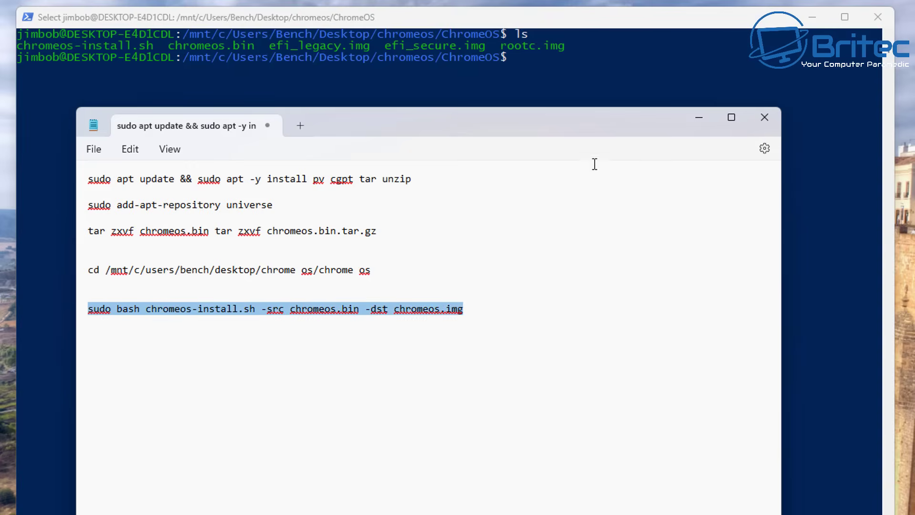
{"action": "left_click", "coordinate": [698, 118]}
{"action": "key", "text": "Escape"}
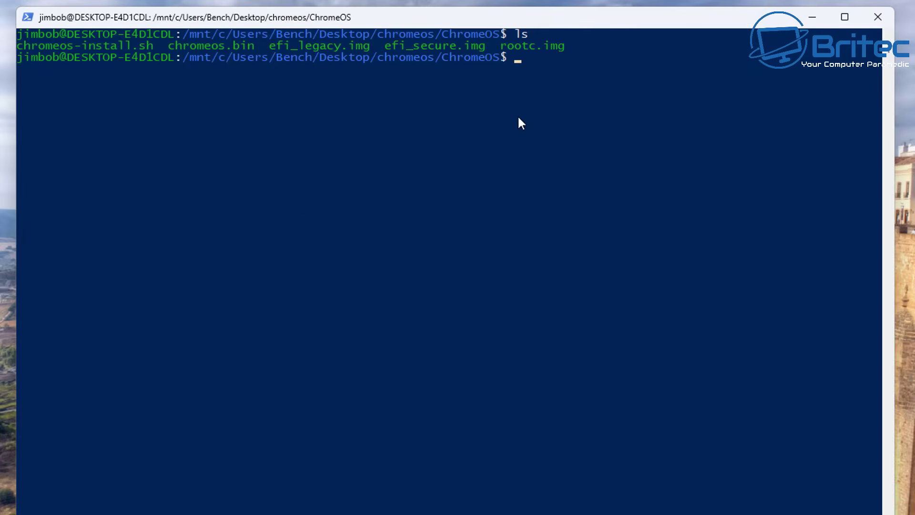
{"action": "left_click", "coordinate": [568, 91]}
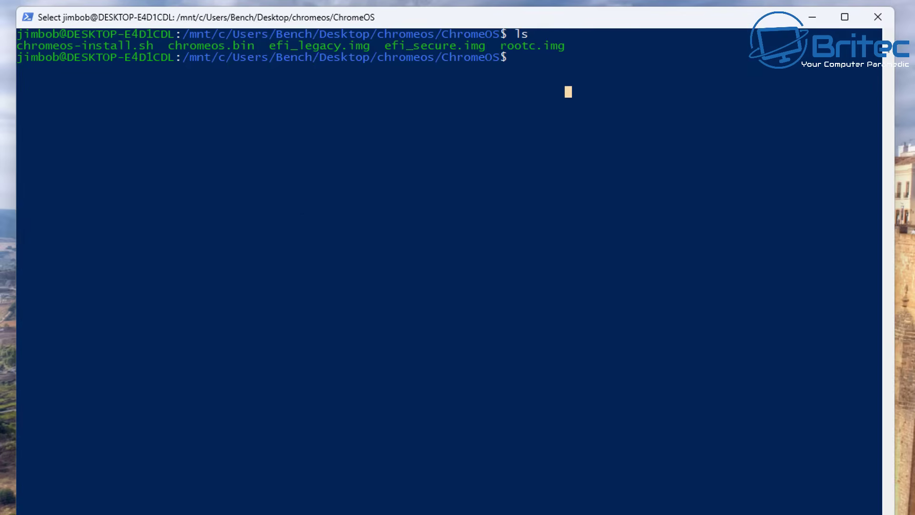
{"action": "key", "text": "alt+Tab"}
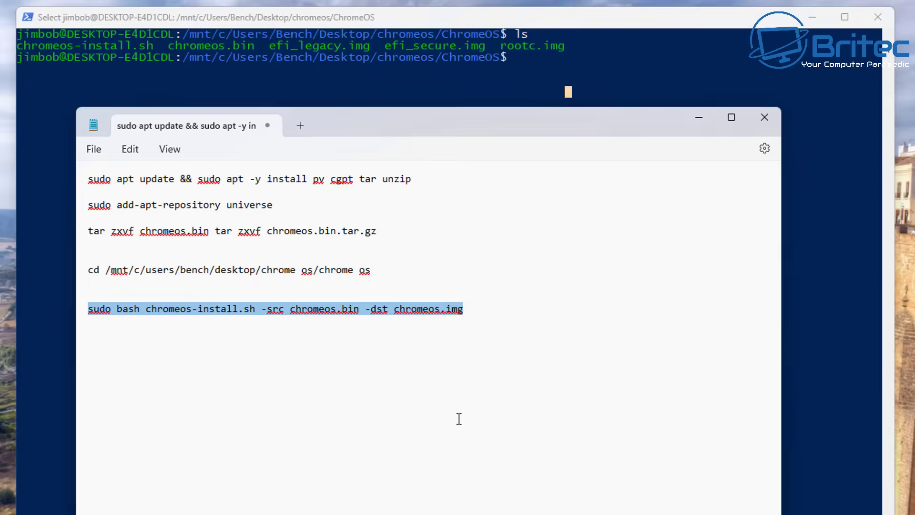
{"action": "right_click", "coordinate": [438, 307]}
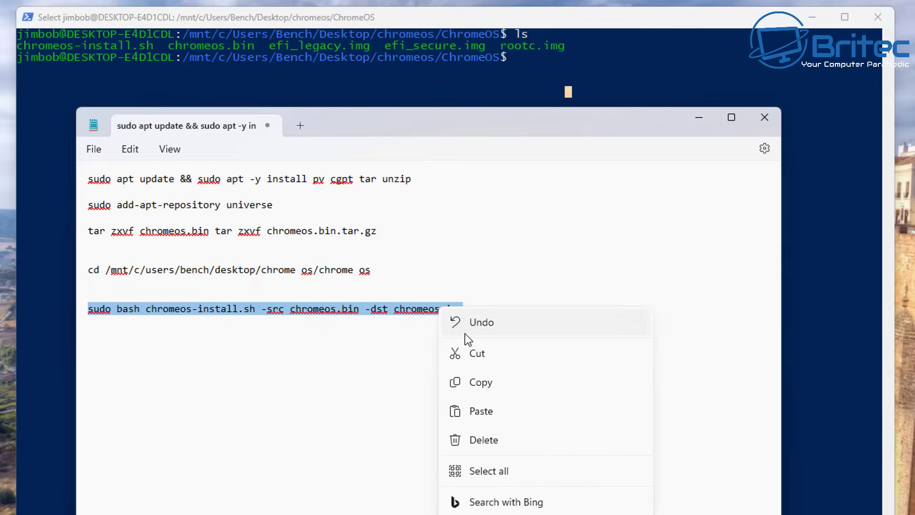
{"action": "left_click", "coordinate": [488, 382]}
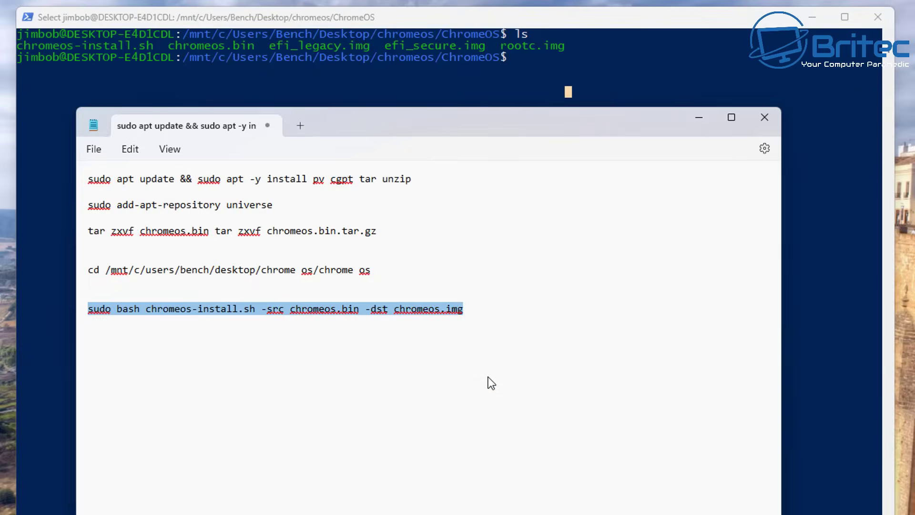
{"action": "left_click", "coordinate": [698, 117]}
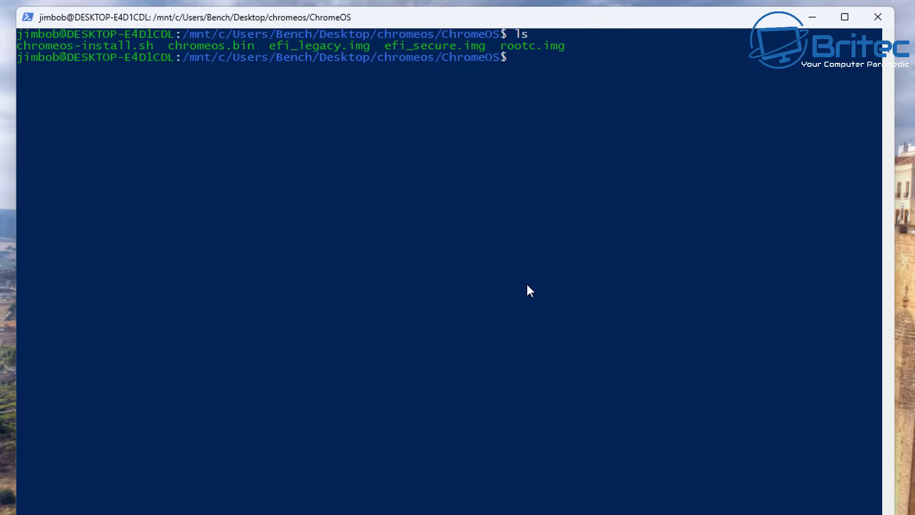
Step: Run the copied chromeos-install.sh command with the sudo password, finish the image for a USB flash drive without dual boot, and close the terminal
{"action": "right_click", "coordinate": [496, 179]}
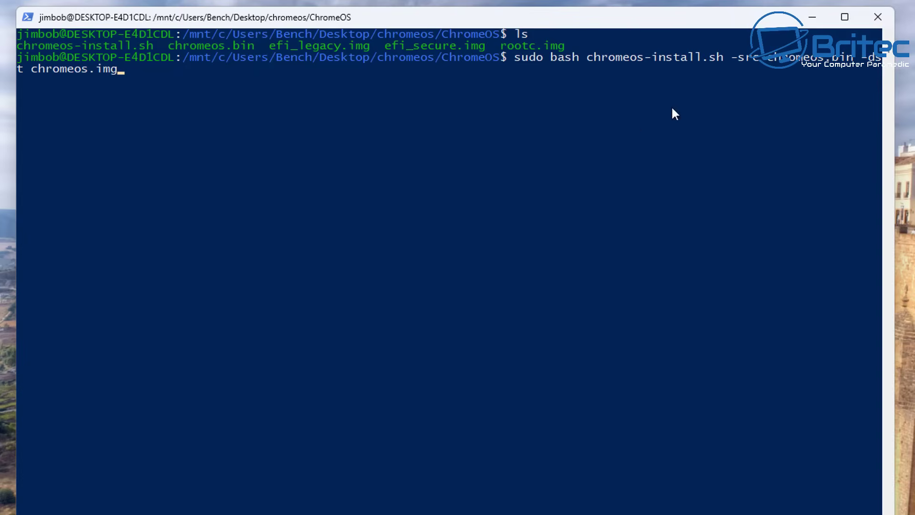
{"action": "key", "text": "Return"}
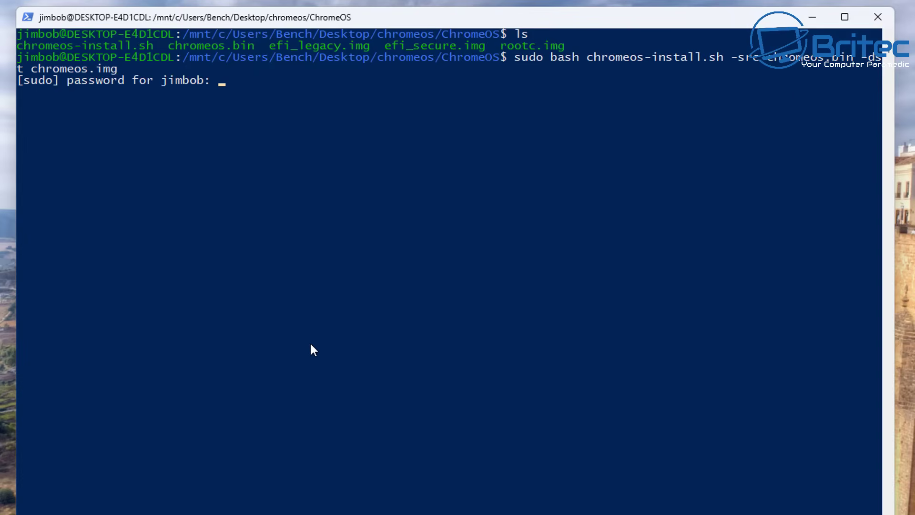
{"action": "key", "text": "Return"}
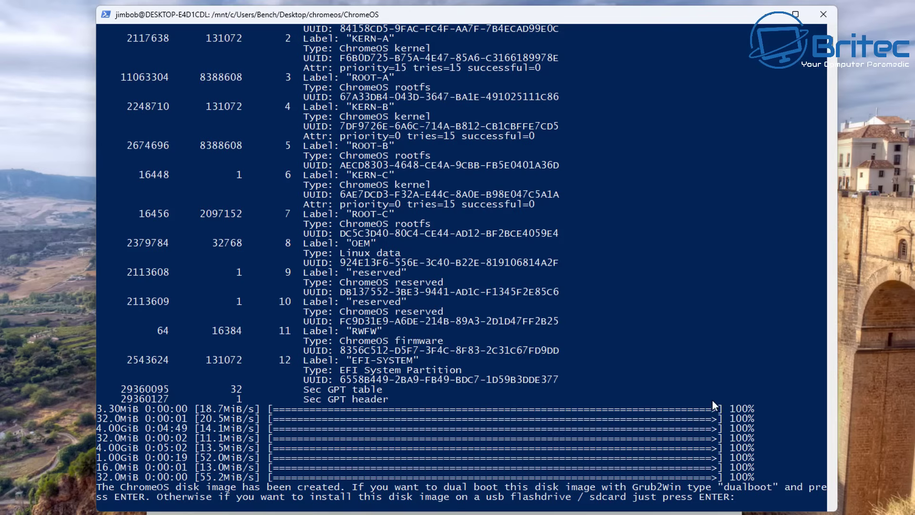
{"action": "key", "text": "Return"}
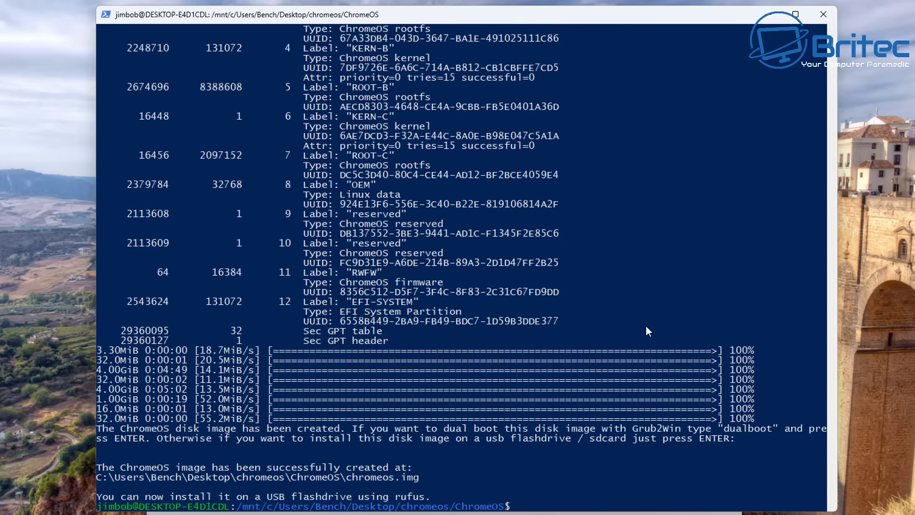
{"action": "left_click", "coordinate": [825, 15]}
Step: Check the ChromeOS folder for the chromeos disc image and view its file type and size
{"action": "left_click", "coordinate": [671, 100]}
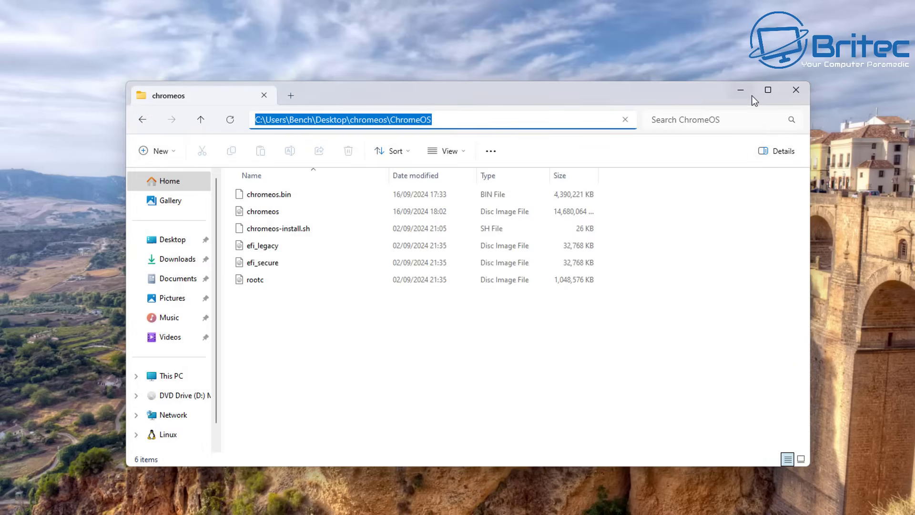
{"action": "left_click", "coordinate": [313, 342]}
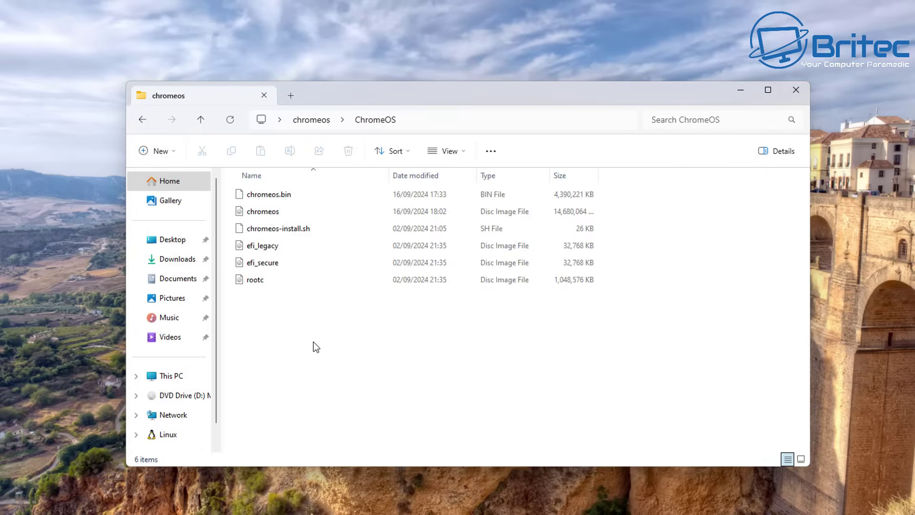
{"action": "left_click", "coordinate": [259, 214]}
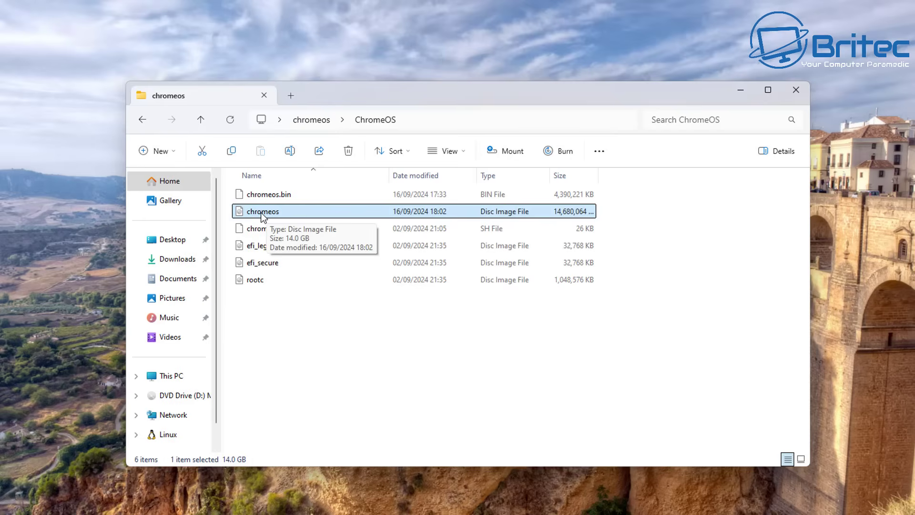
{"action": "left_click", "coordinate": [280, 208]}
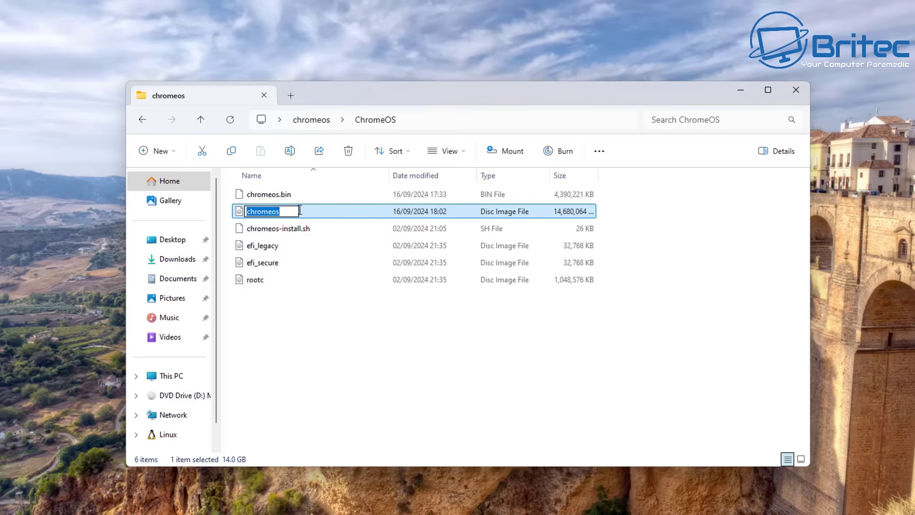
{"action": "left_click", "coordinate": [301, 211]}
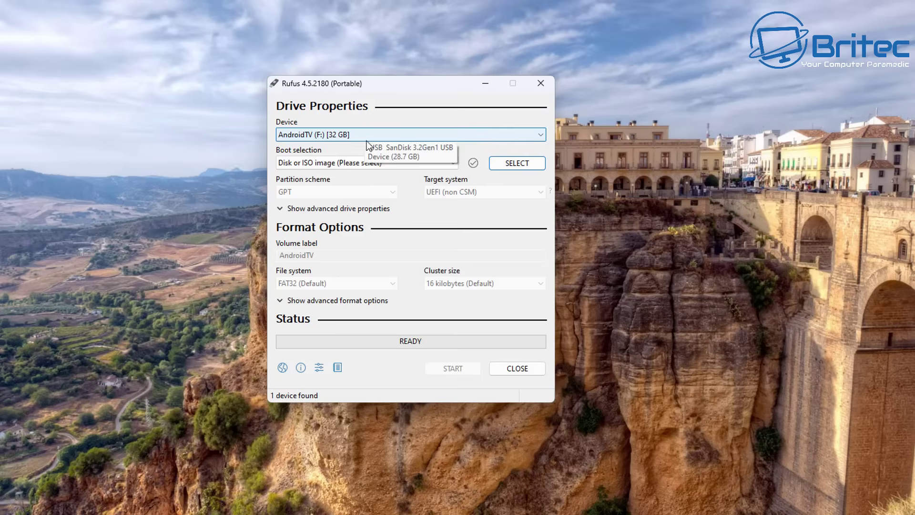
Step: In Rufus, write chromeos.img to the 32 GB AndroidTV (F:) USB drive, accept erasing its data, and close Rufus when finished
{"action": "left_click", "coordinate": [498, 163]}
{"action": "left_click", "coordinate": [590, 376]}
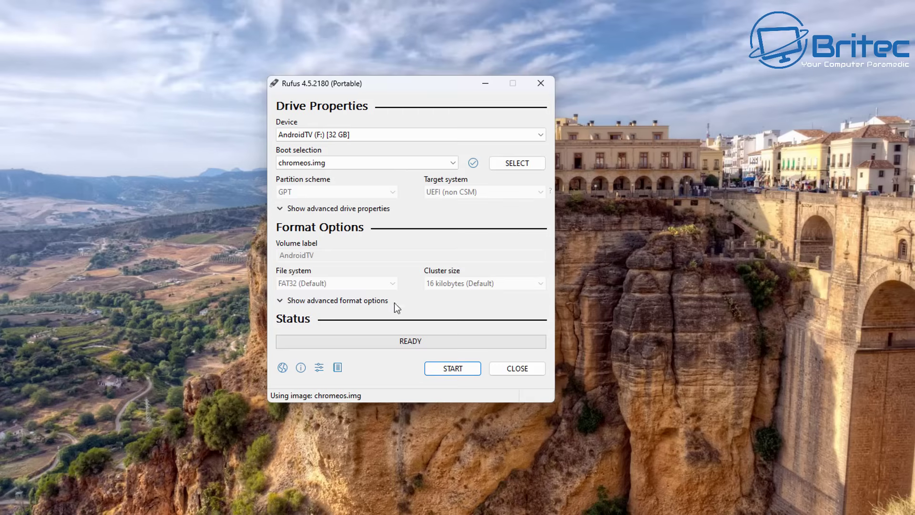
{"action": "left_click", "coordinate": [448, 369]}
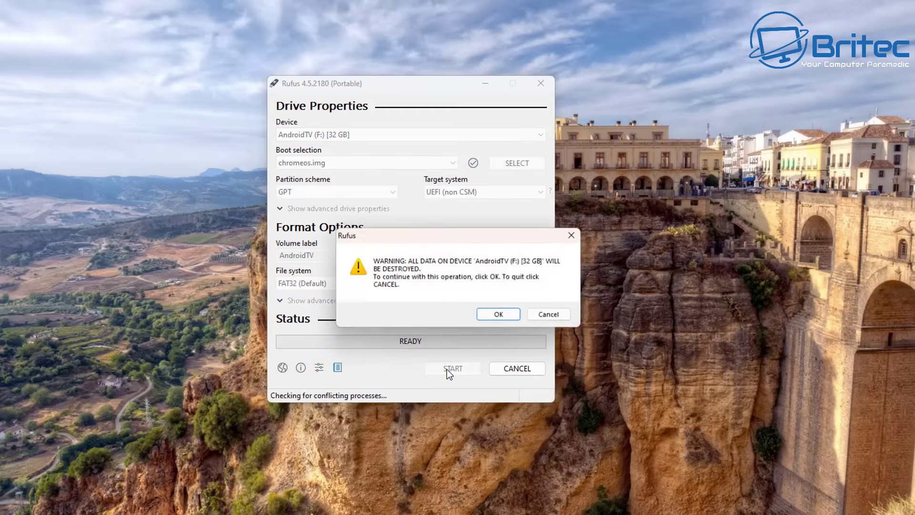
{"action": "left_click_drag", "start_coordinate": [445, 237], "coordinate": [395, 226]}
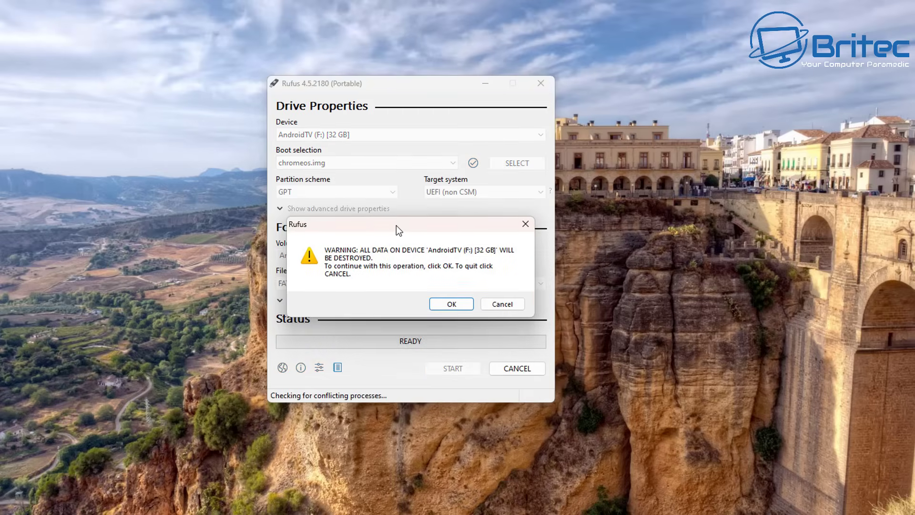
{"action": "left_click", "coordinate": [450, 304]}
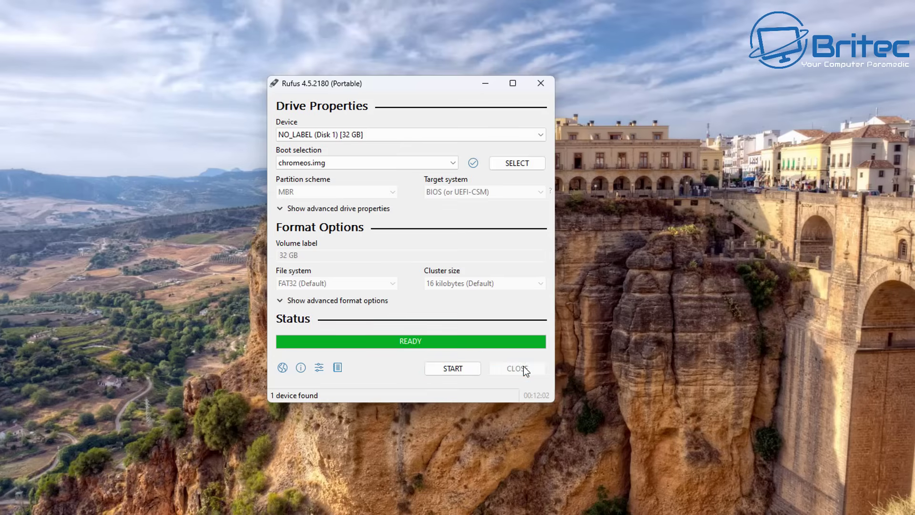
{"action": "left_click", "coordinate": [517, 368]}
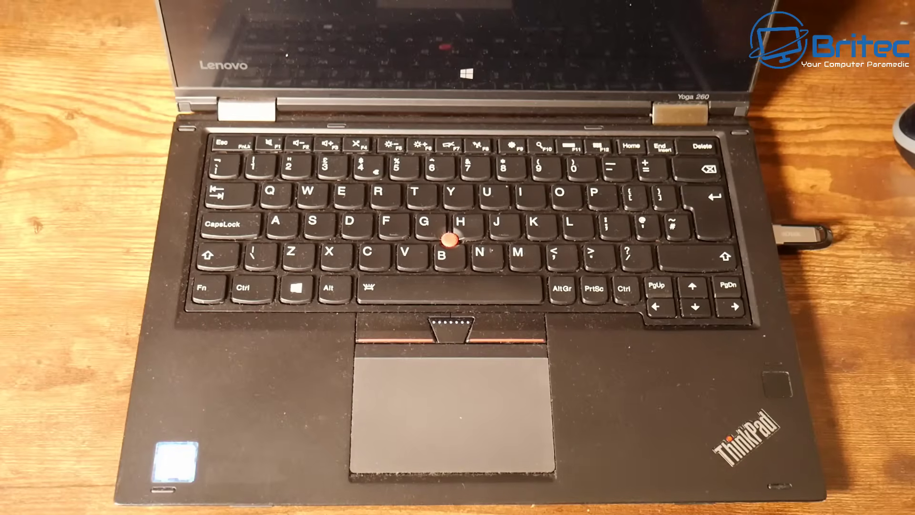